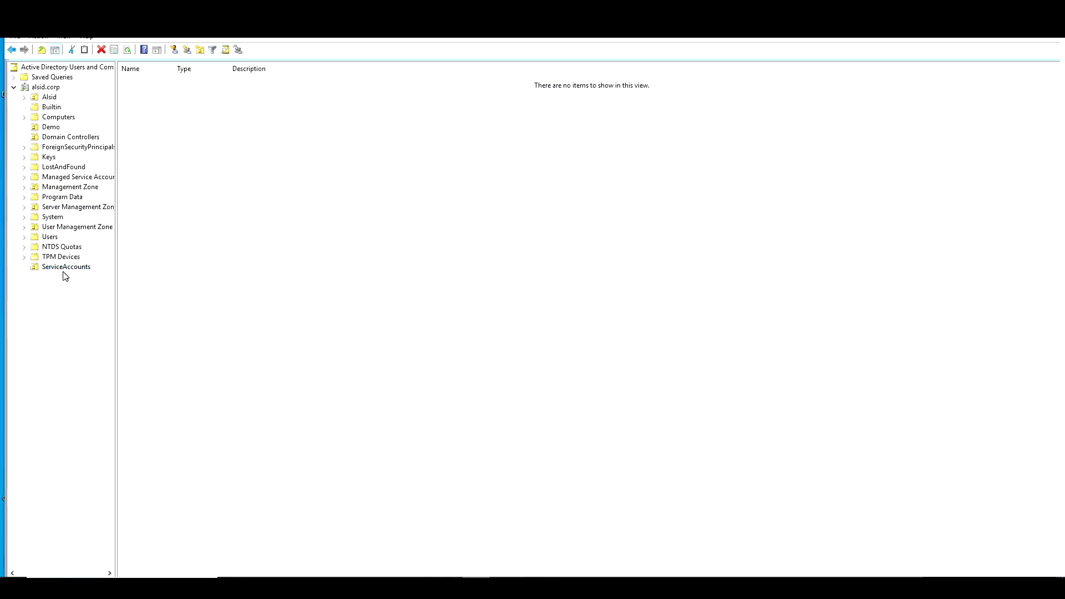
Start a new user in ServiceAccounts named ldp-tenable.ad, with ldp-tenable.ad as the logon name
right_click(73, 270)
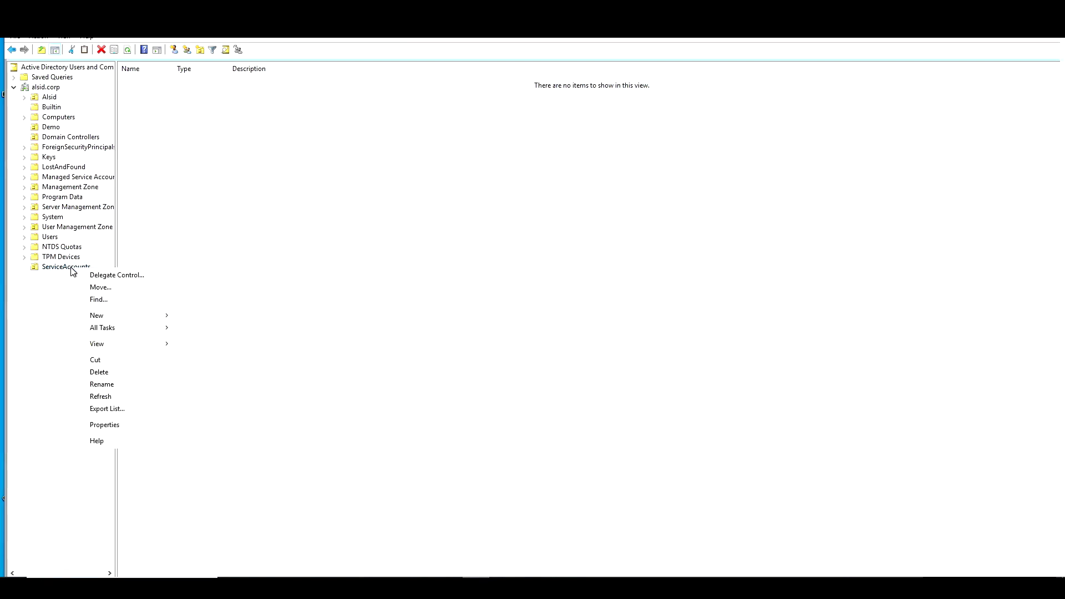
mouse_move(111, 317)
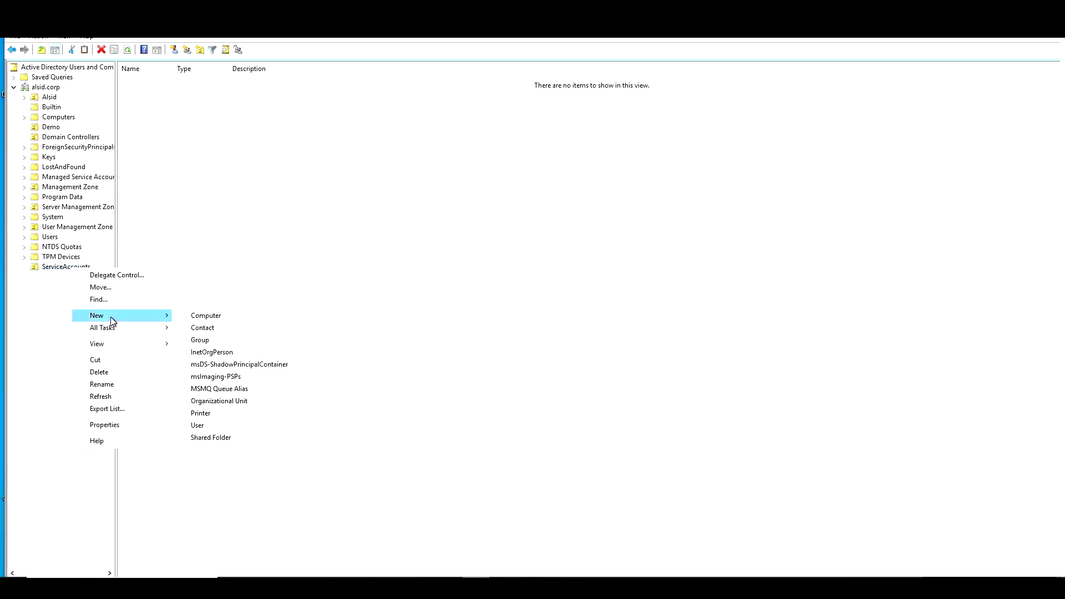
left_click(222, 424)
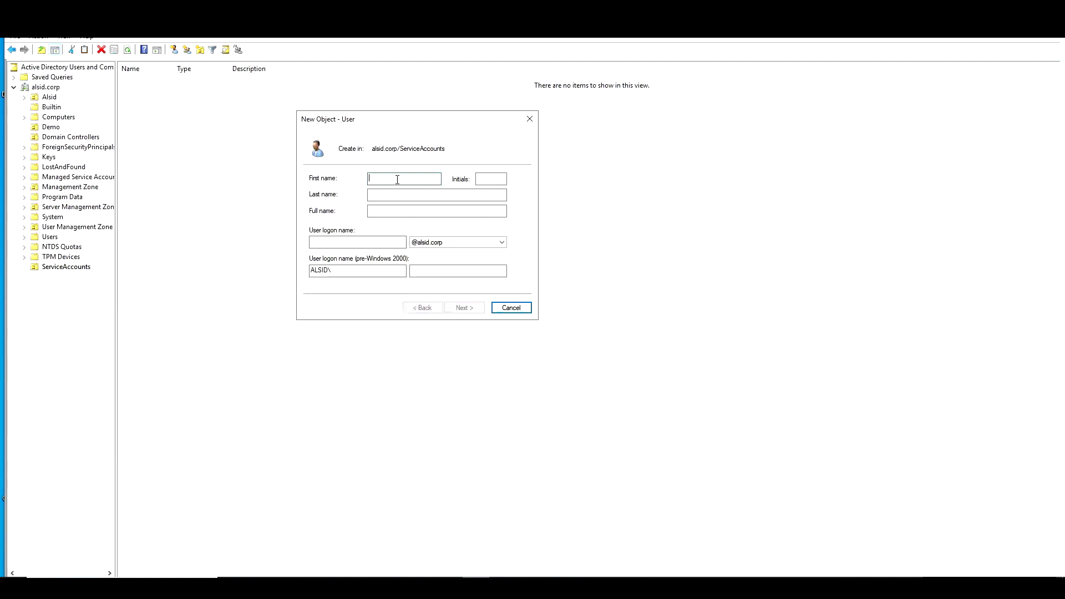
type("ldp-tenable ad")
left_click(432, 210)
key("ctrl+a")
right_click(378, 211)
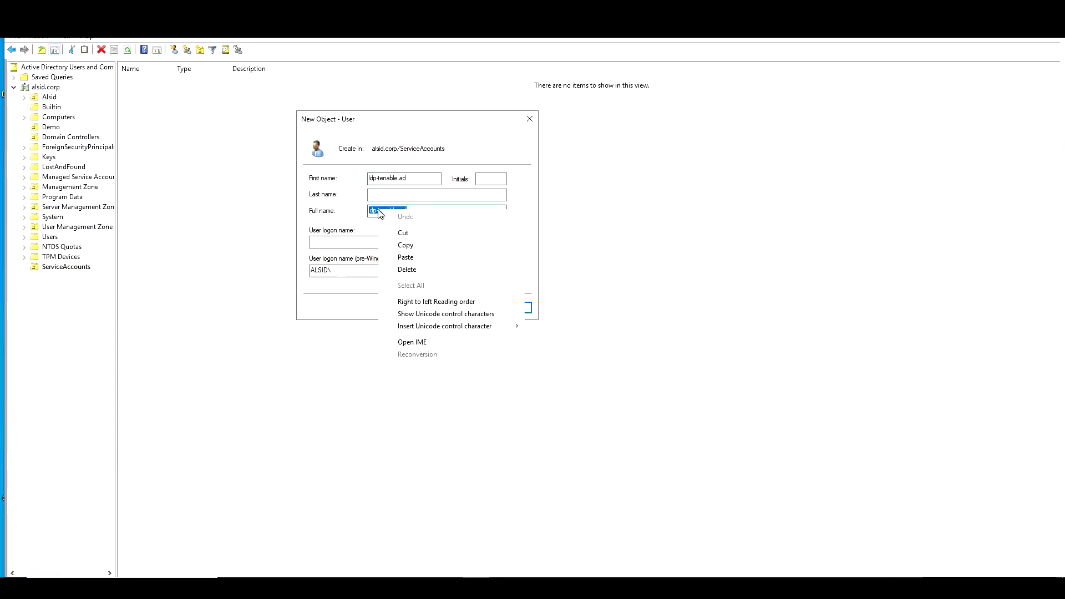
left_click(409, 245)
left_click(336, 244)
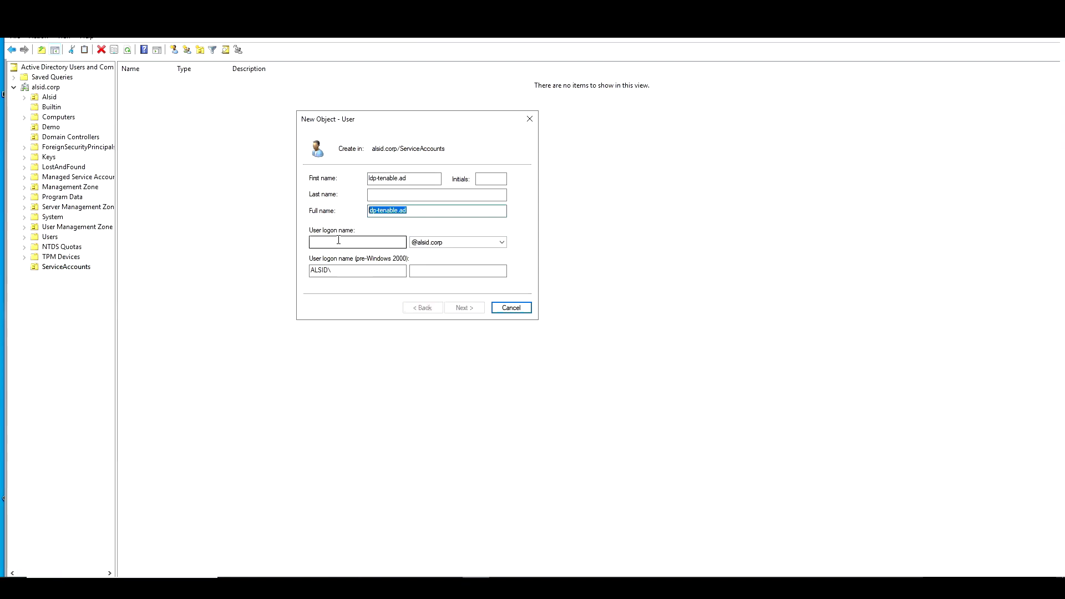
right_click(338, 240)
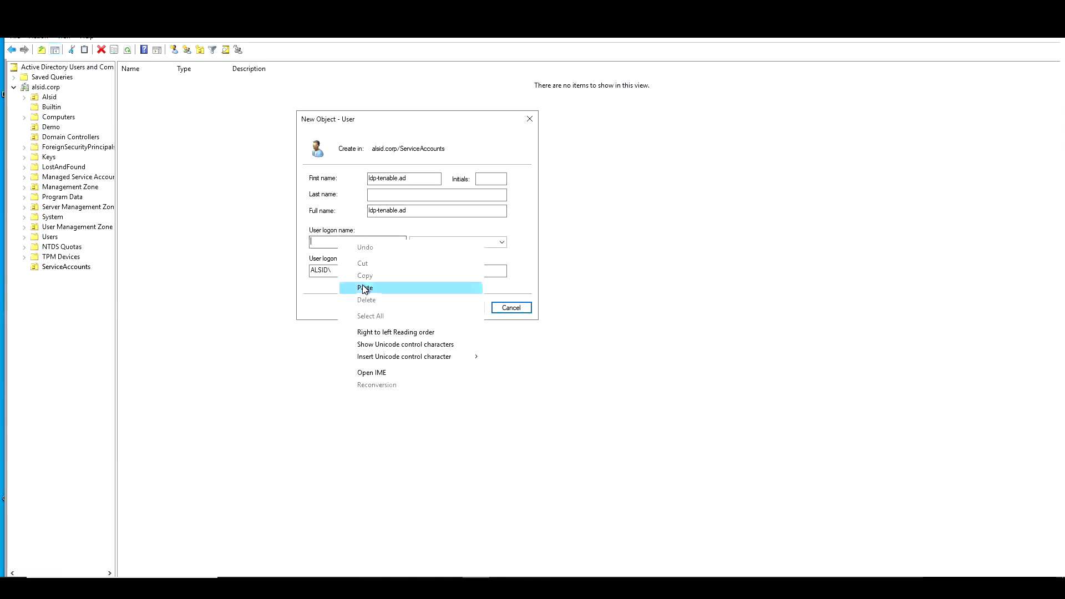
left_click(363, 288)
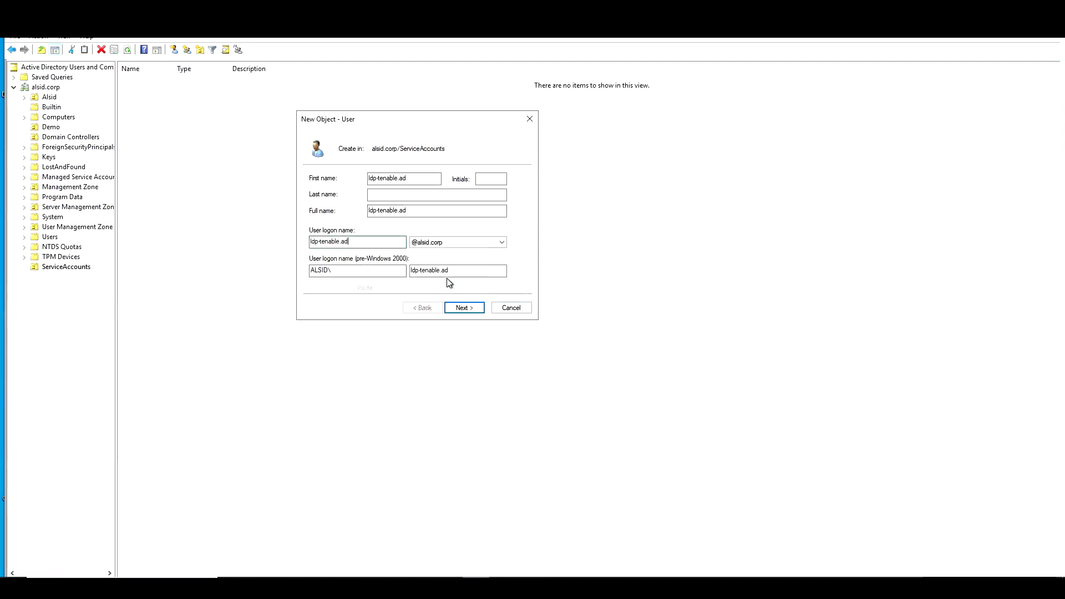
left_click(465, 310)
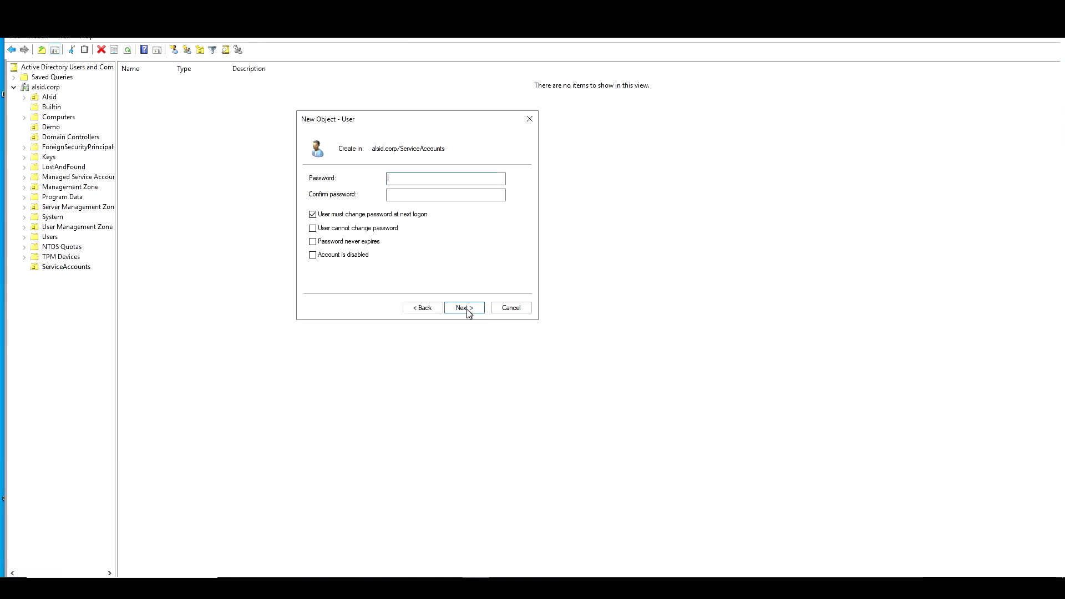
Give the user a password that cannot be changed and never expires, then finish creating it
left_click(312, 214)
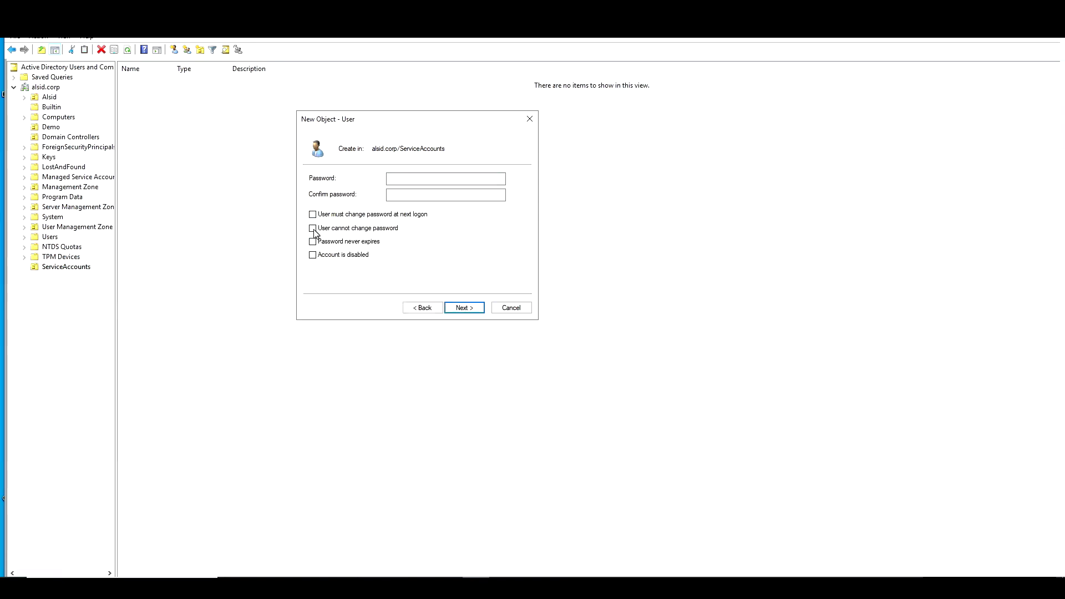
left_click(313, 228)
left_click(313, 242)
left_click(441, 178)
type("••••••••••")
left_click(388, 195)
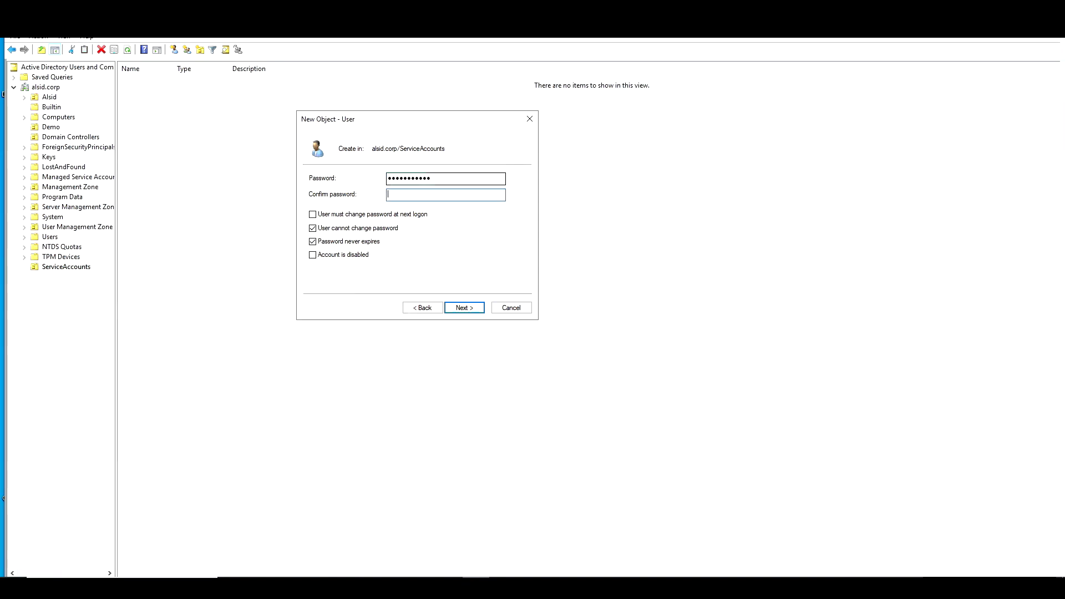
type("•••••••••")
left_click(461, 308)
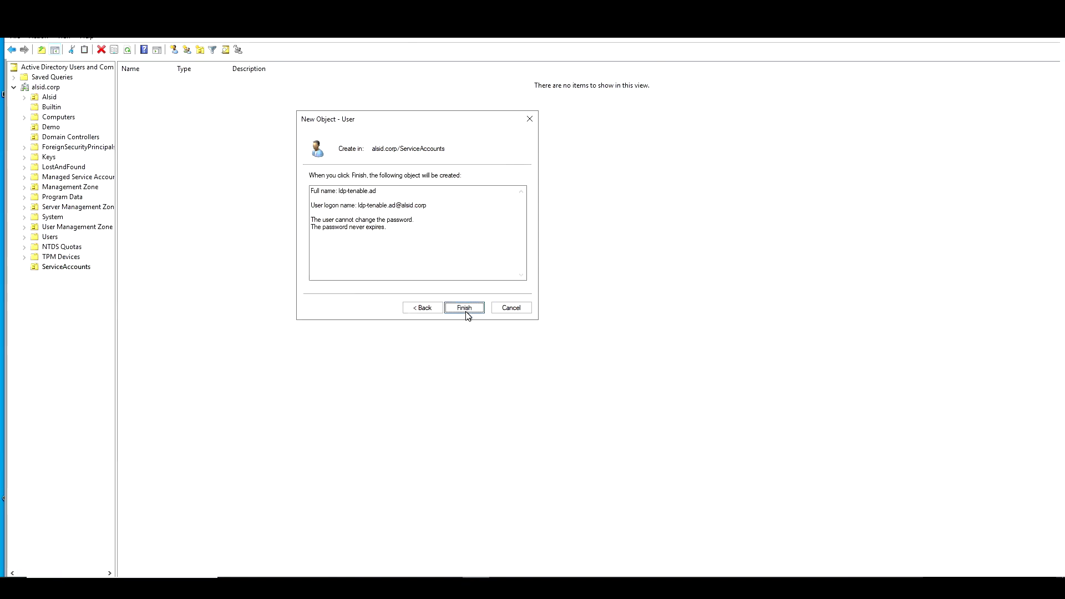
left_click(464, 309)
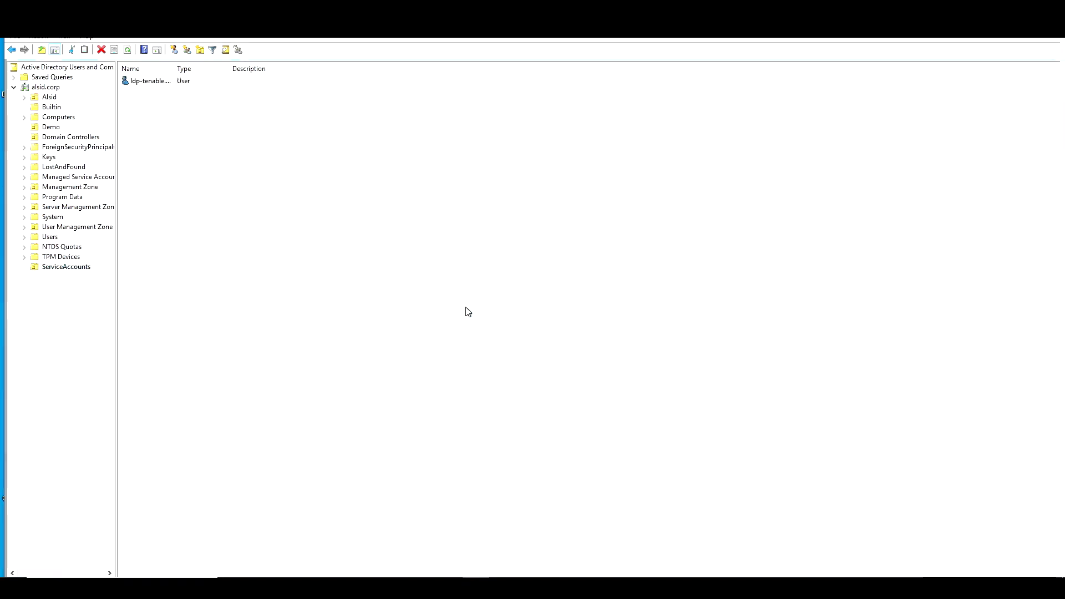
Create the tad_admins group in ServiceAccounts
right_click(81, 270)
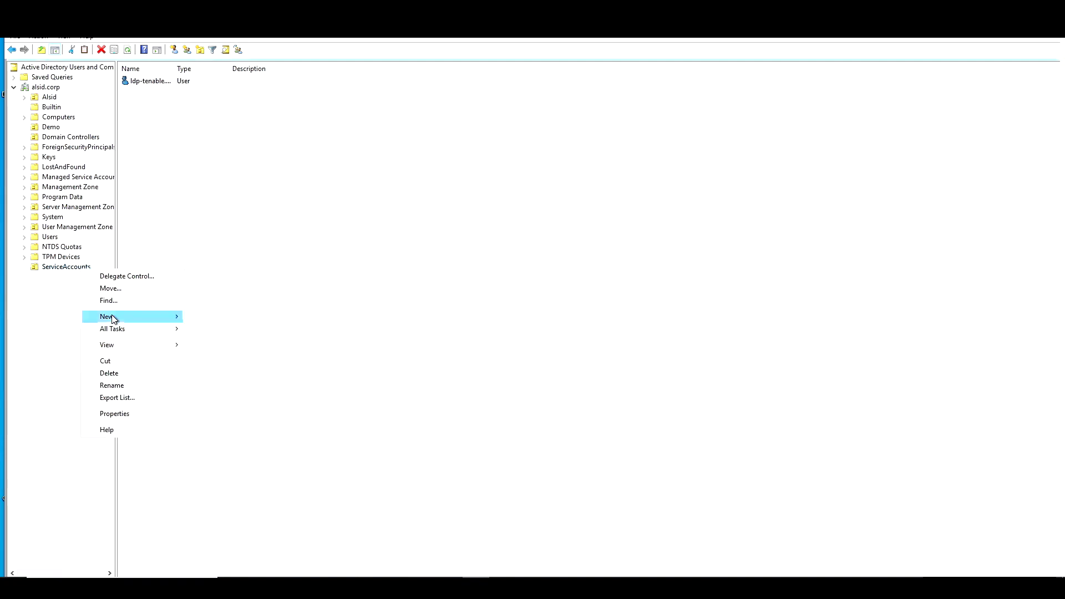
mouse_move(114, 319)
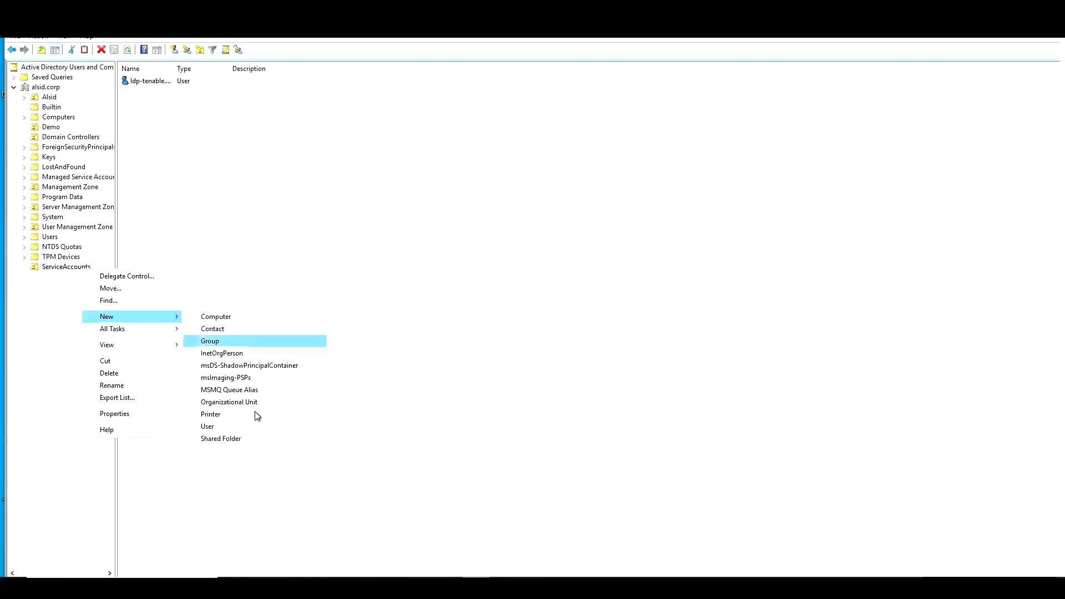
left_click(218, 341)
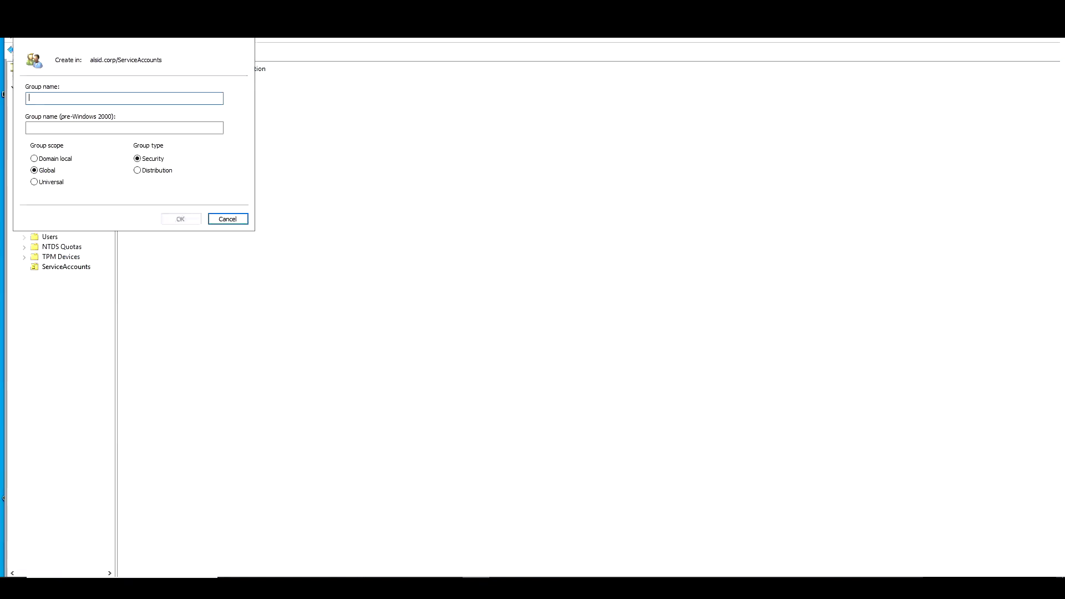
left_click_drag(170, 45, 473, 126)
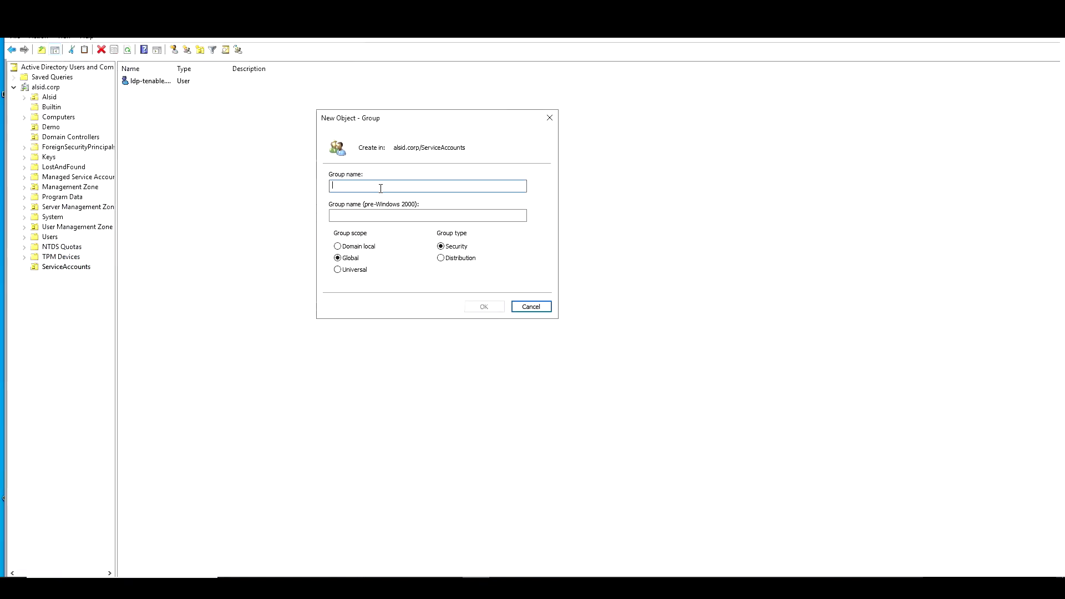
type("tad_a")
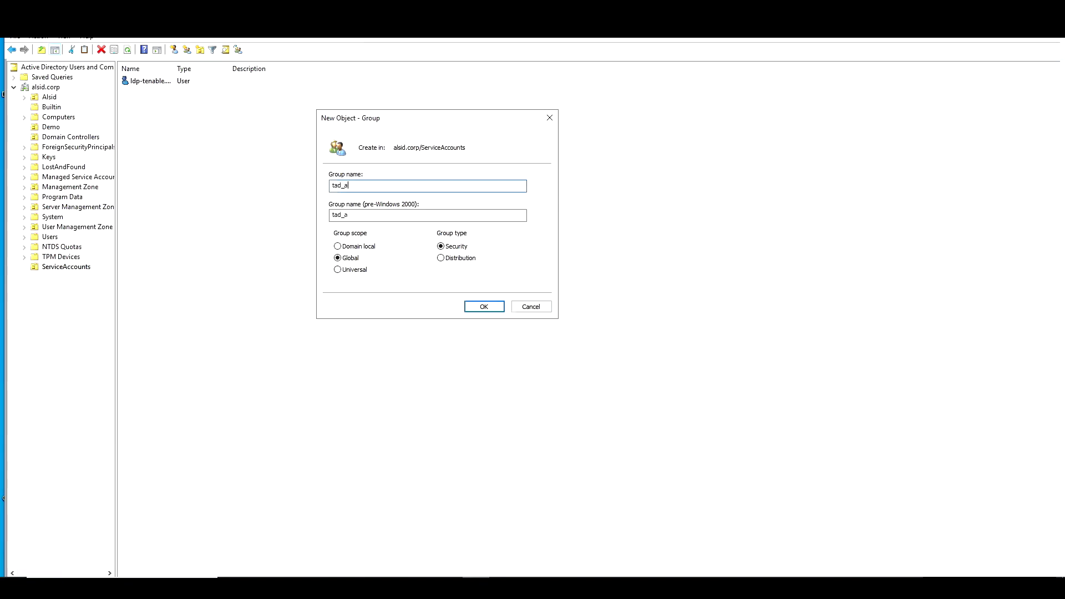
type("dmins")
left_click(487, 308)
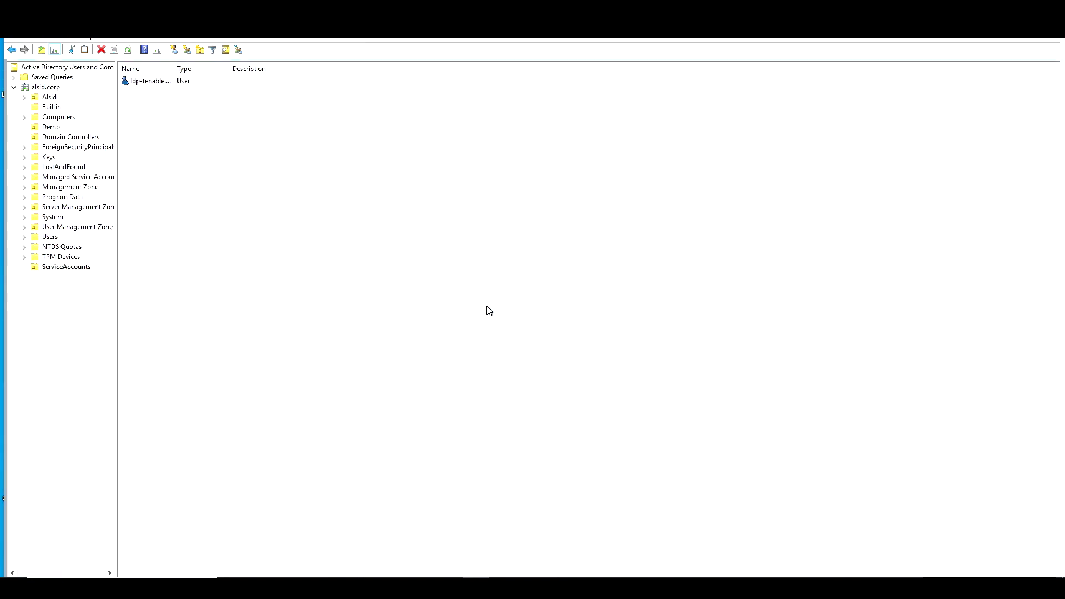
Create the tad_users group in ServiceAccounts
right_click(80, 268)
mouse_move(113, 319)
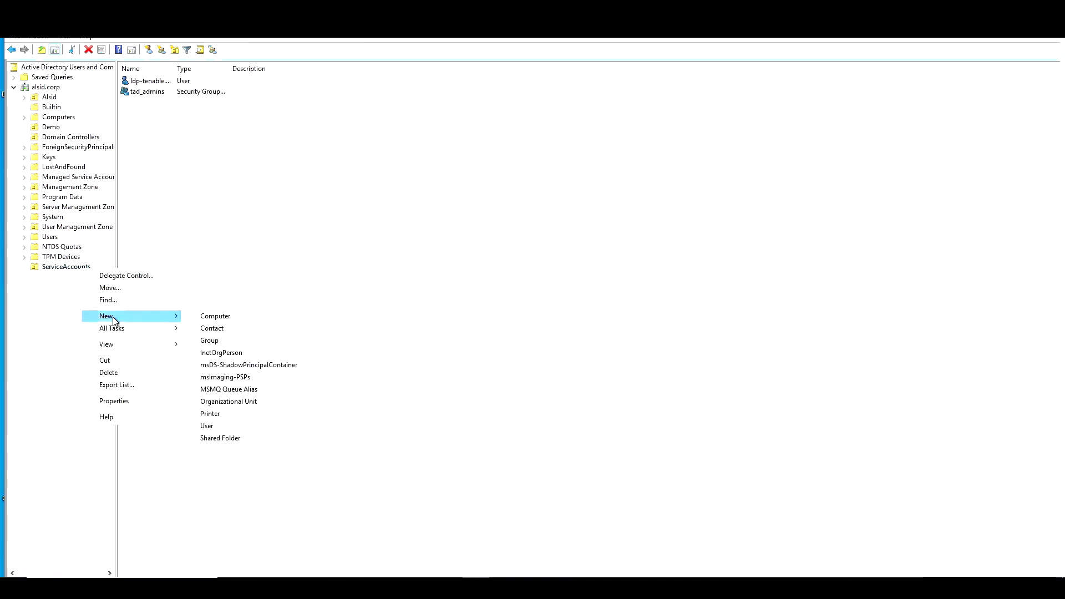
left_click(214, 343)
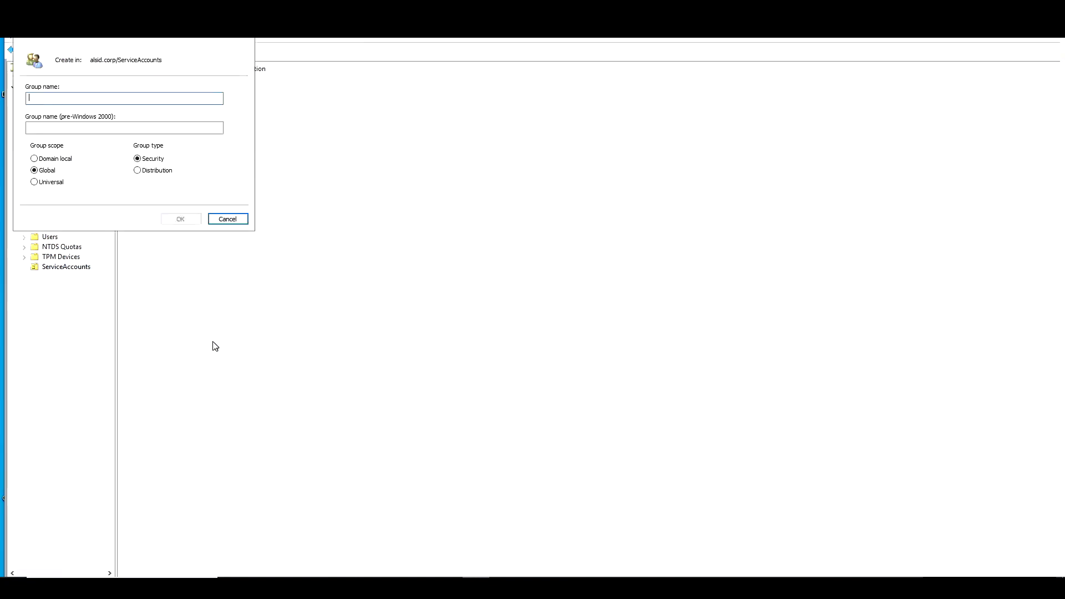
type("tad_users")
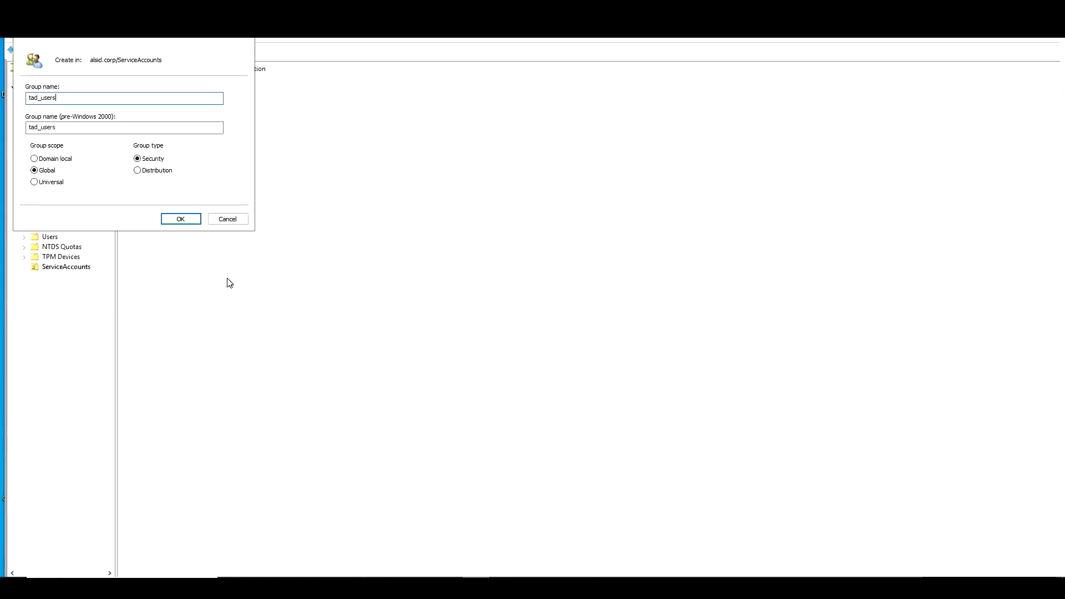
left_click(180, 219)
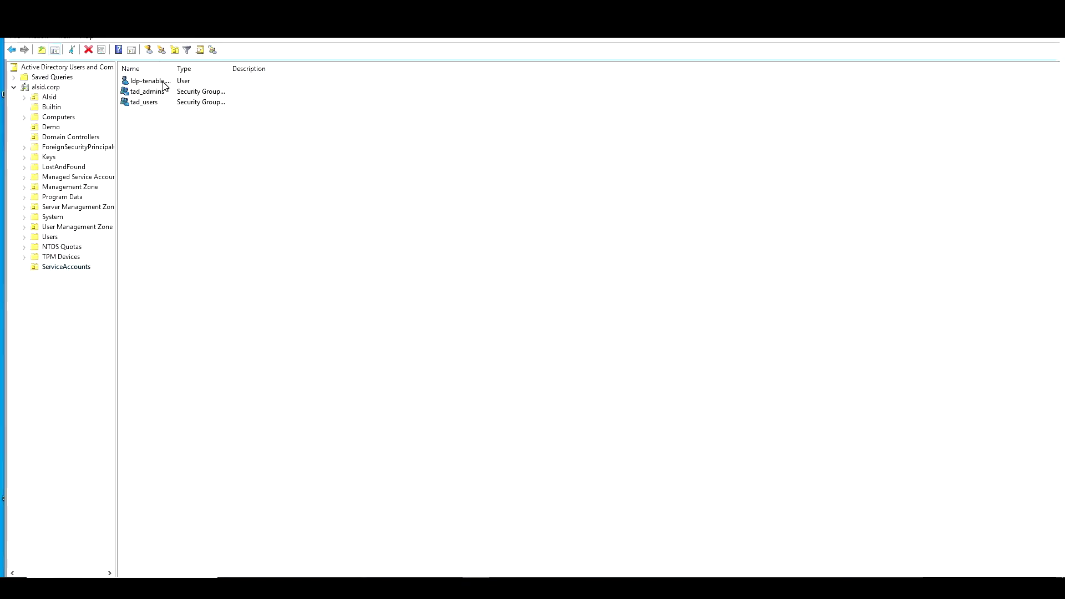
Add a domain user as a member of tad_admins, apply it, then open Trail Flow in Tenable.ad
left_click(294, 270)
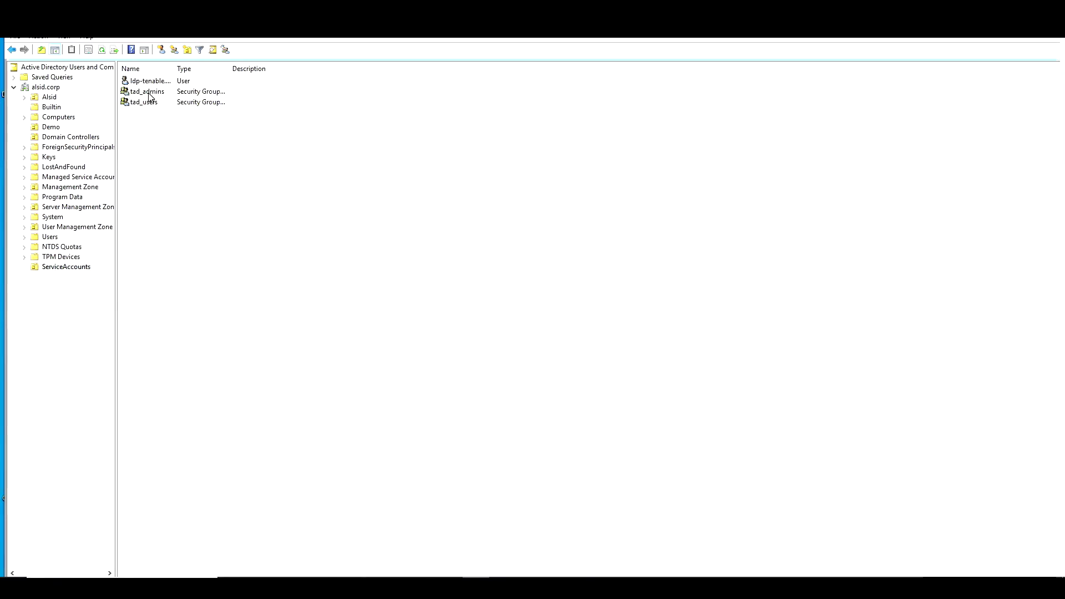
double_click(149, 92)
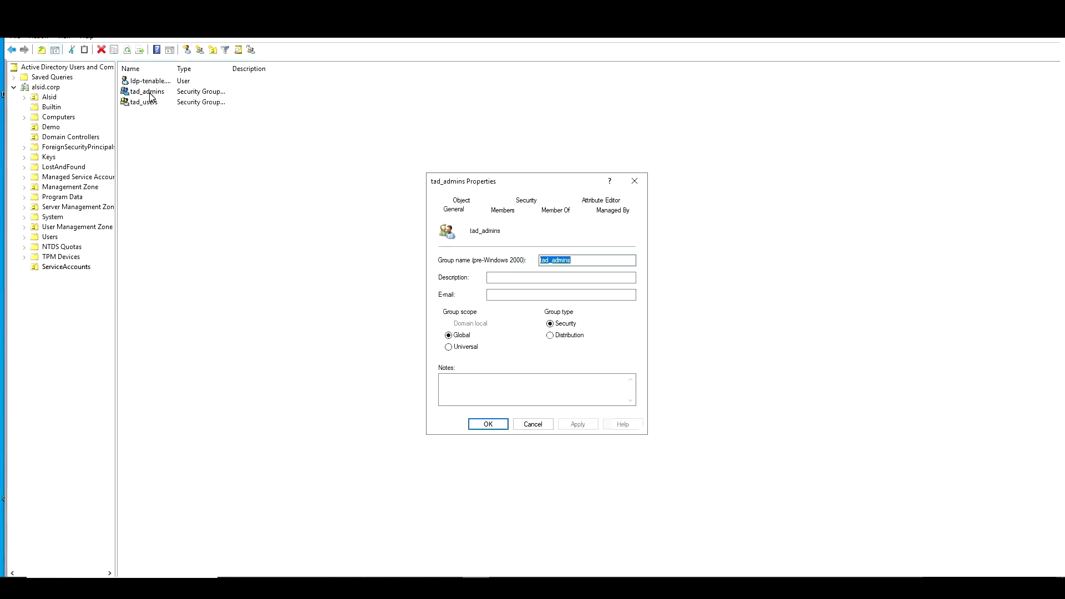
left_click(510, 214)
left_click(456, 392)
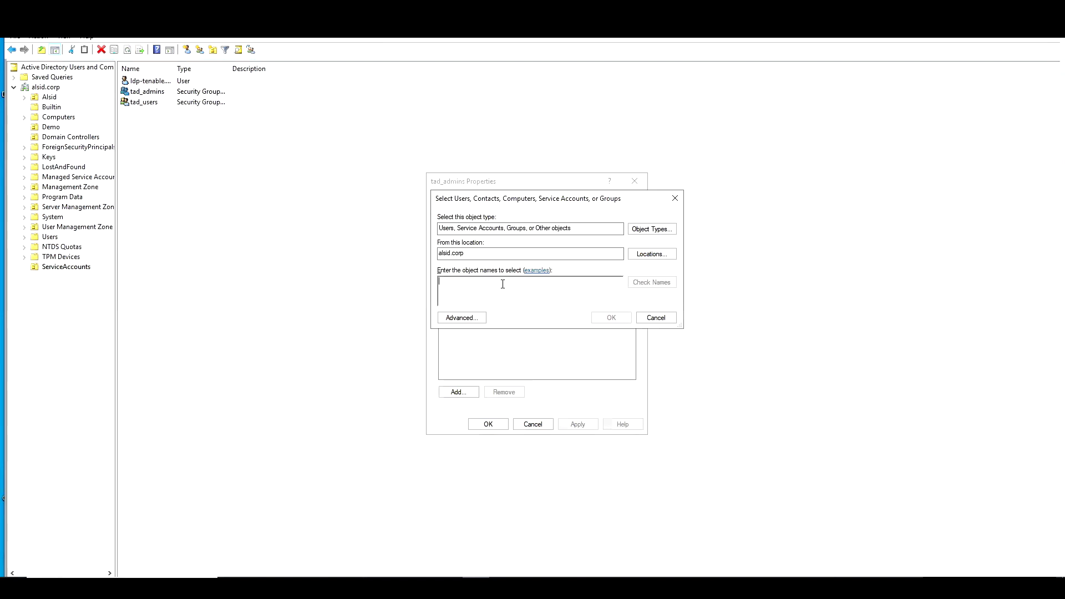
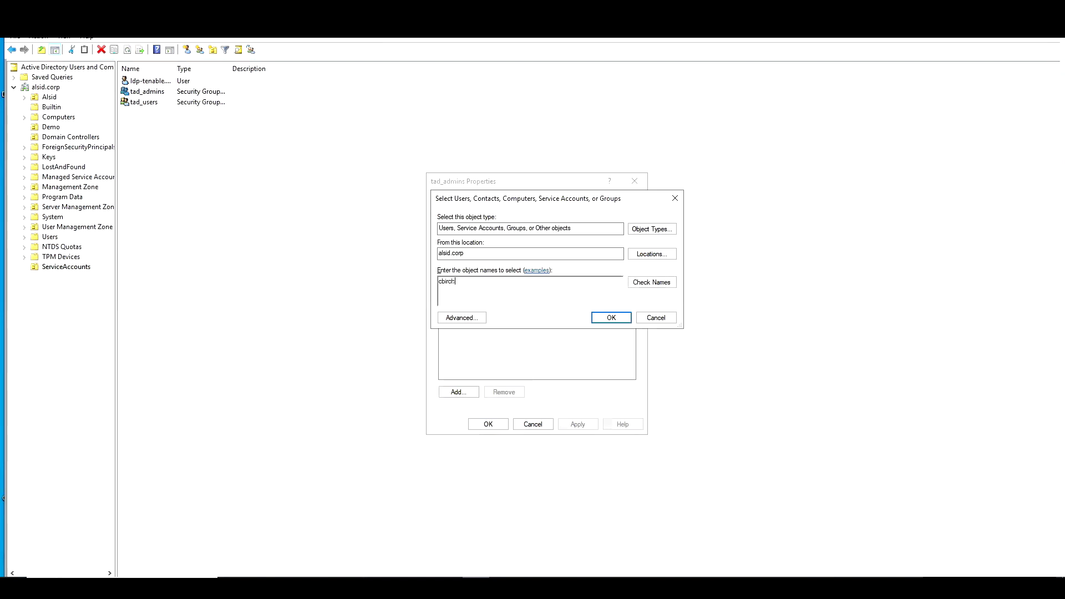
left_click(661, 283)
left_click(610, 318)
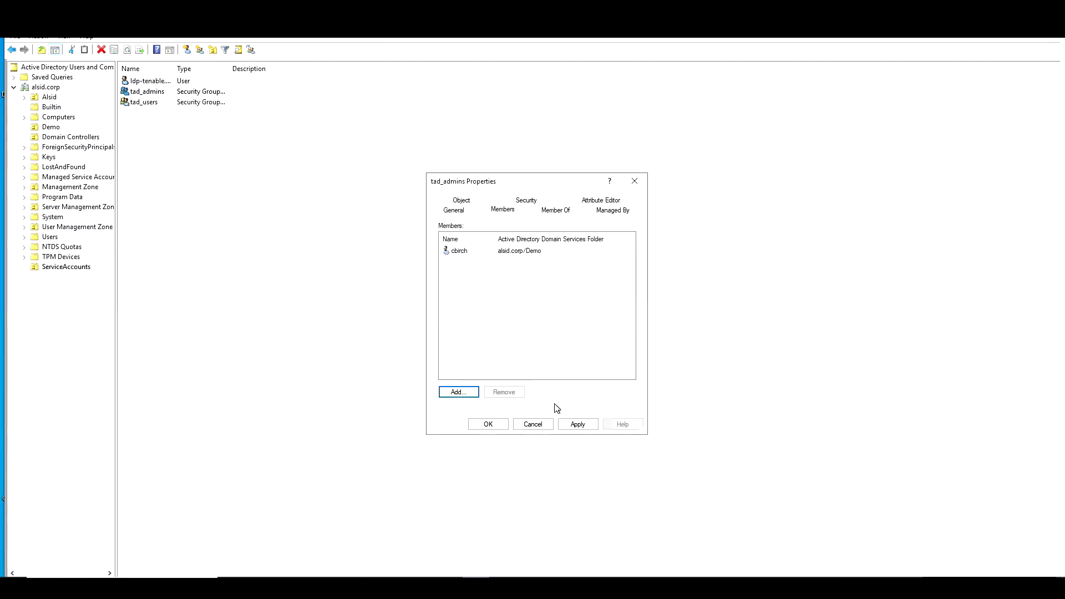
left_click(580, 425)
left_click(480, 425)
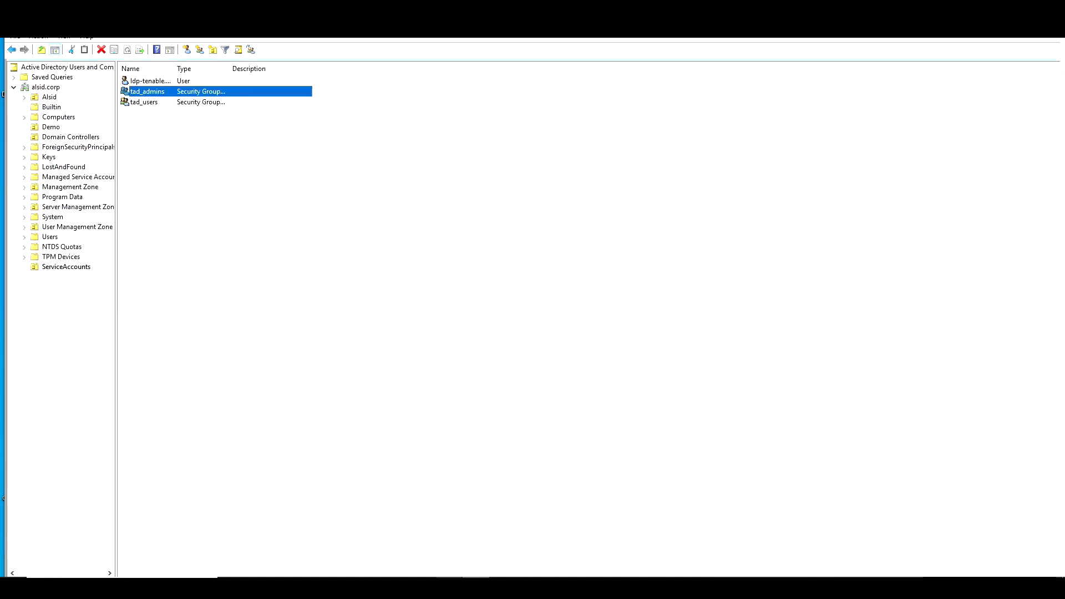
key("alt+Tab")
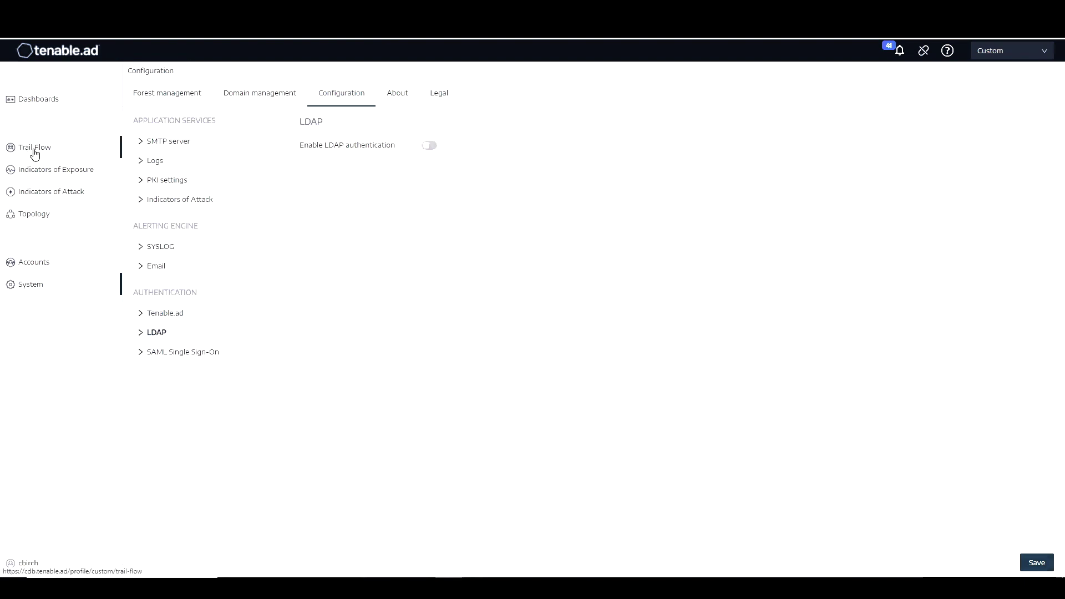
left_click(35, 150)
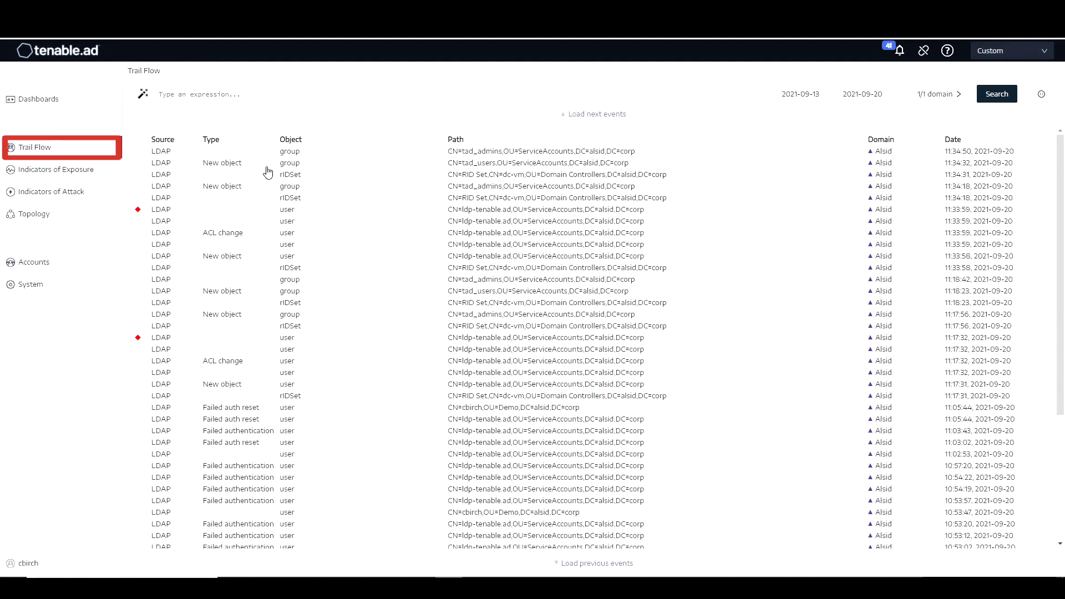
Copy CN=tad_admins,OU=ServiceAccounts,DC=alsid,DC=corp from the tad_admins creation event details
left_click(490, 188)
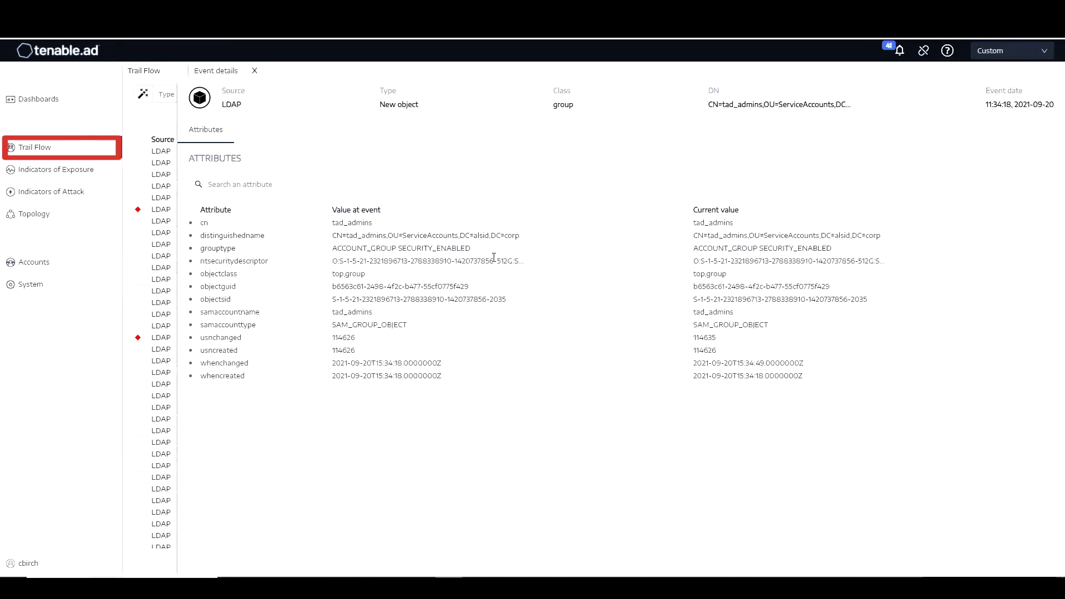
left_click_drag(523, 236, 333, 235)
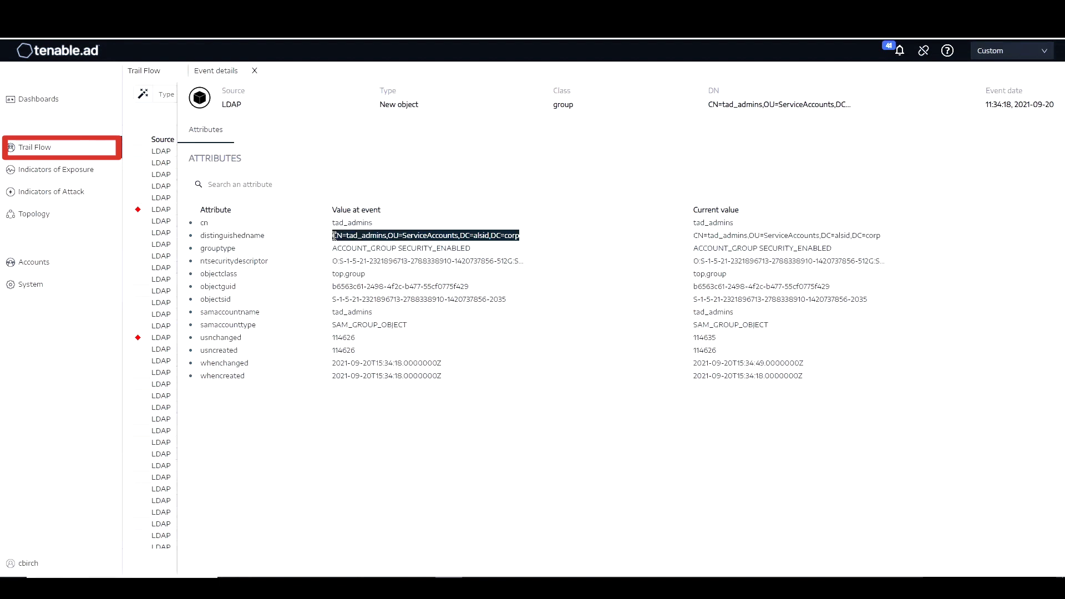
right_click(397, 239)
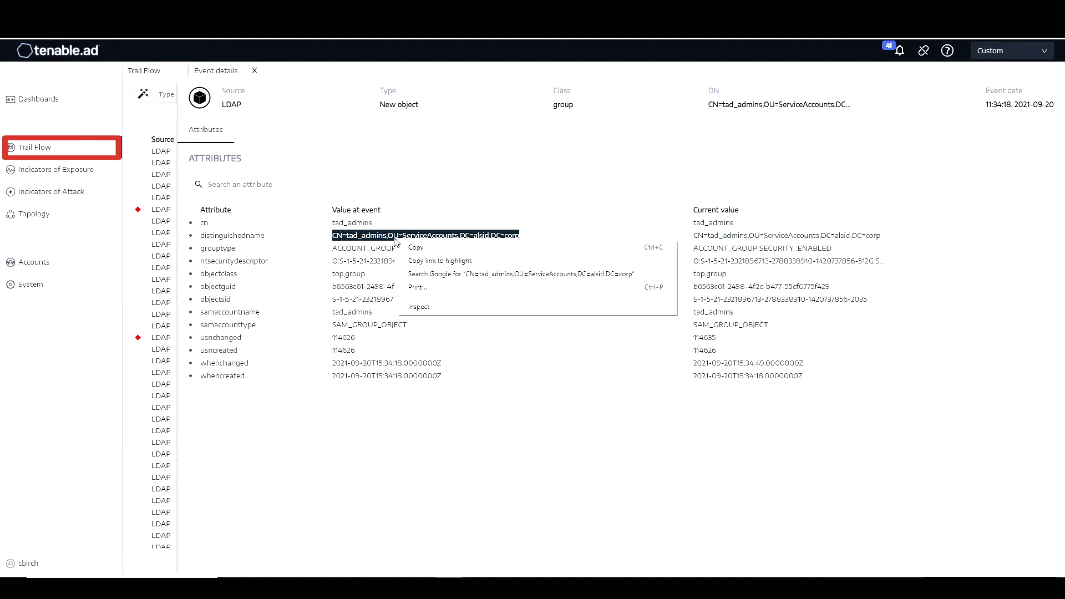
left_click(433, 249)
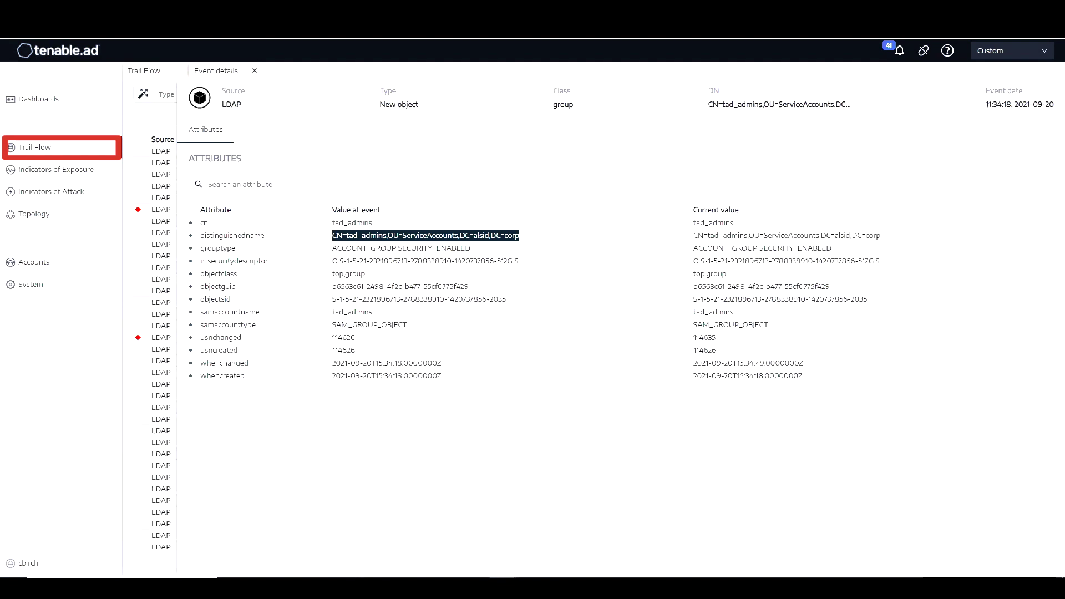
From the tad_users creation event details, copy the tad_users distinguished name
left_click(255, 72)
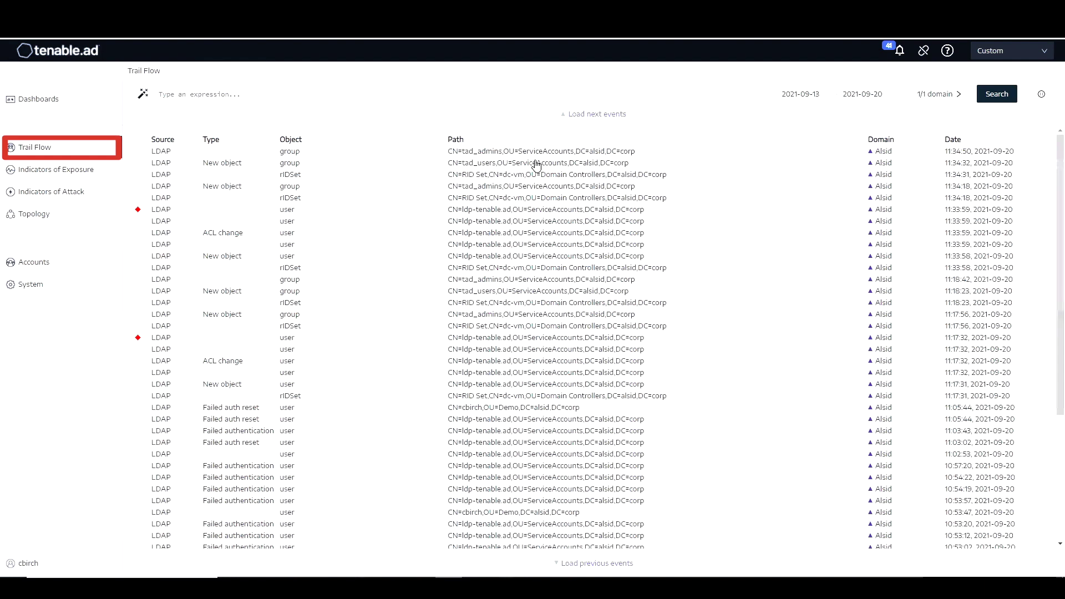
left_click(537, 164)
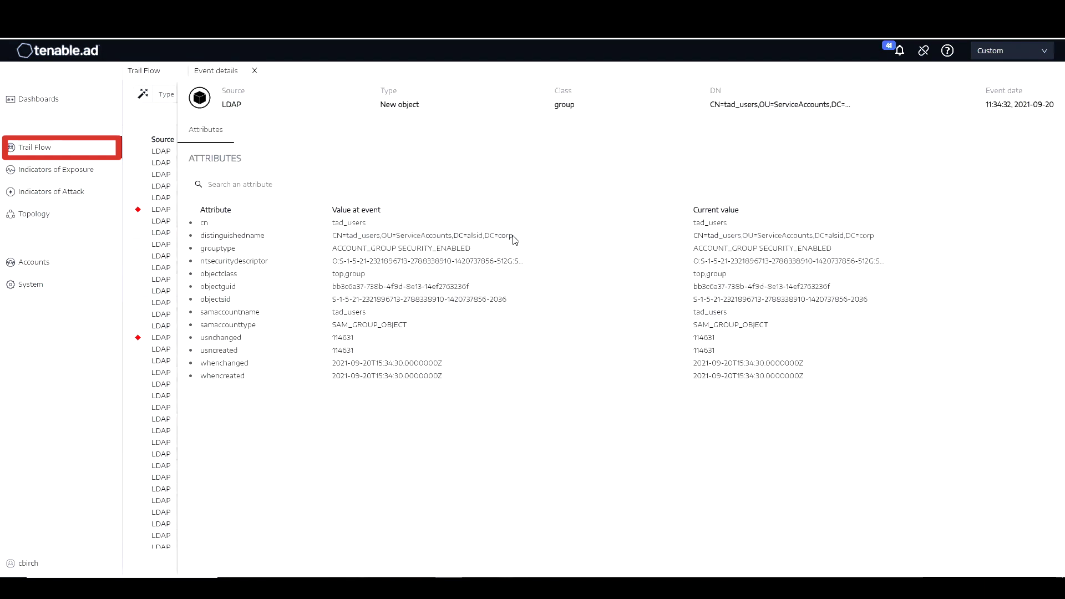
left_click_drag(512, 234, 332, 236)
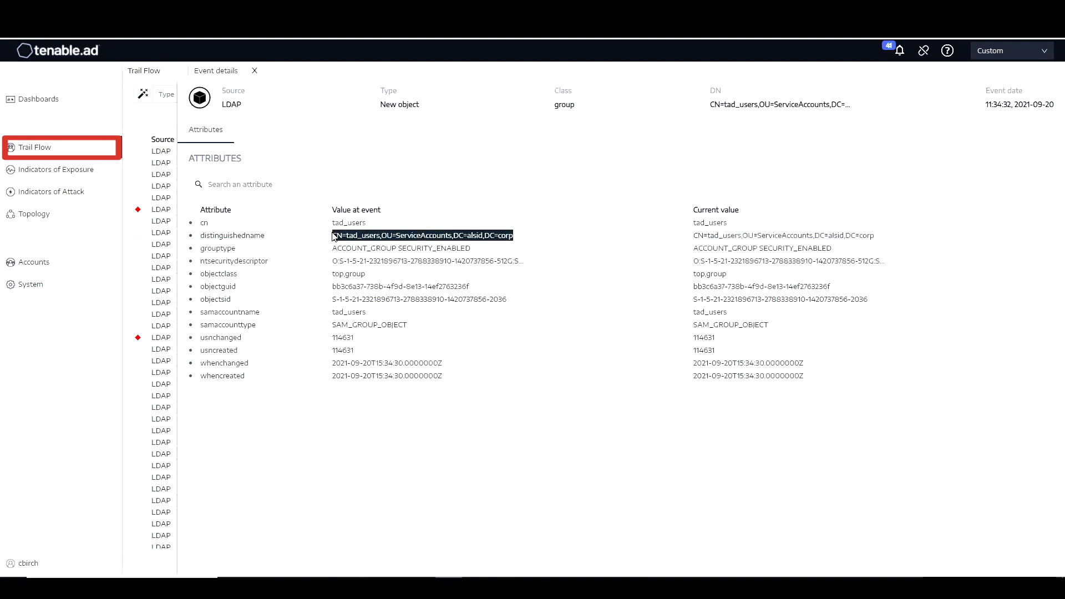
right_click(443, 238)
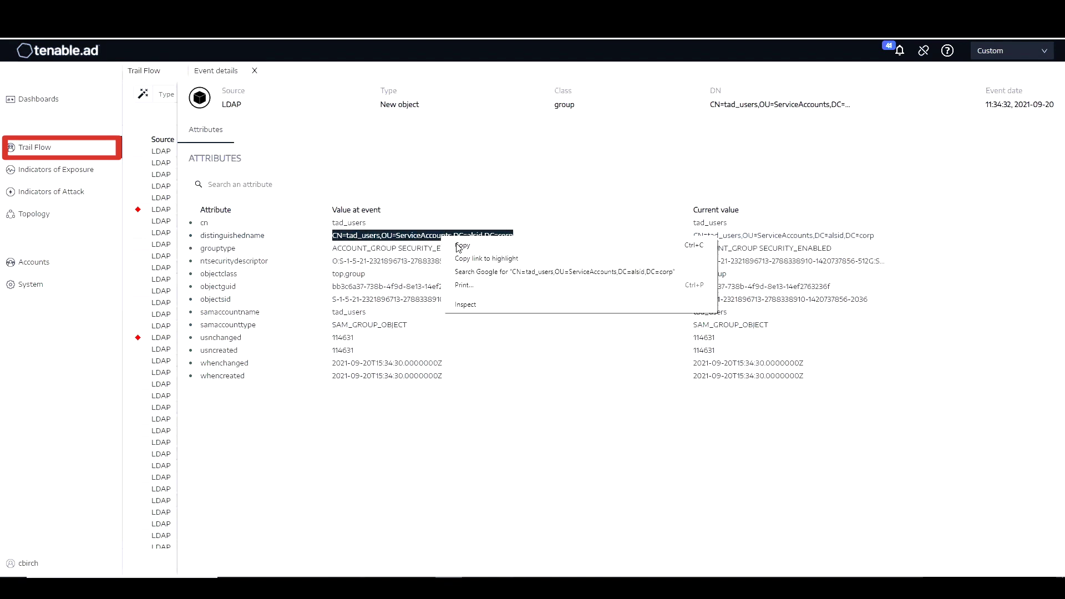
left_click(462, 245)
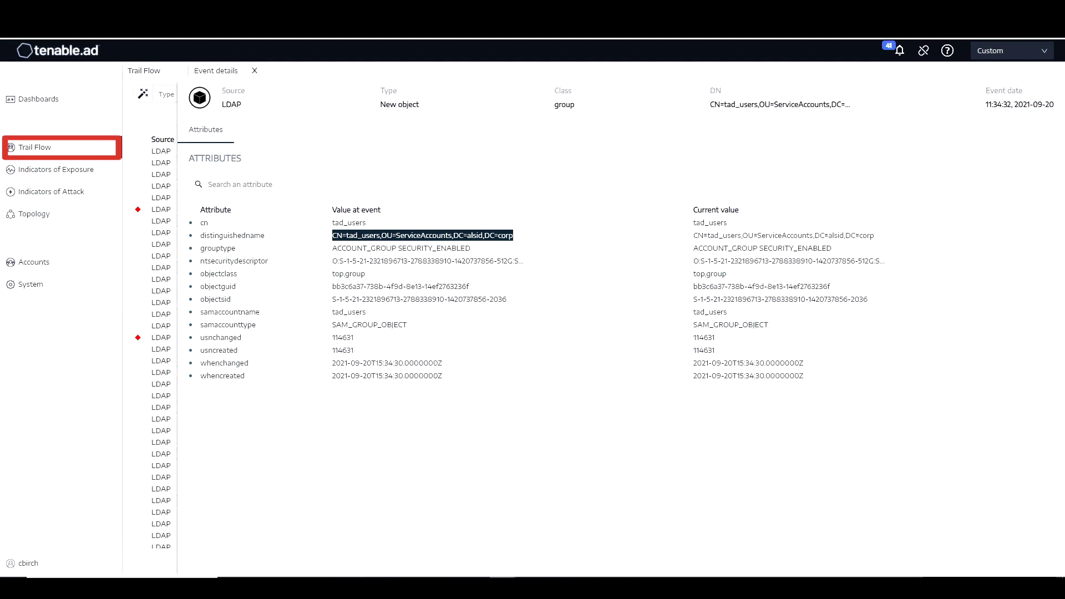
left_click(260, 73)
Switch on LDAP authentication under System > Configuration > LDAP and select the service account field
left_click(257, 71)
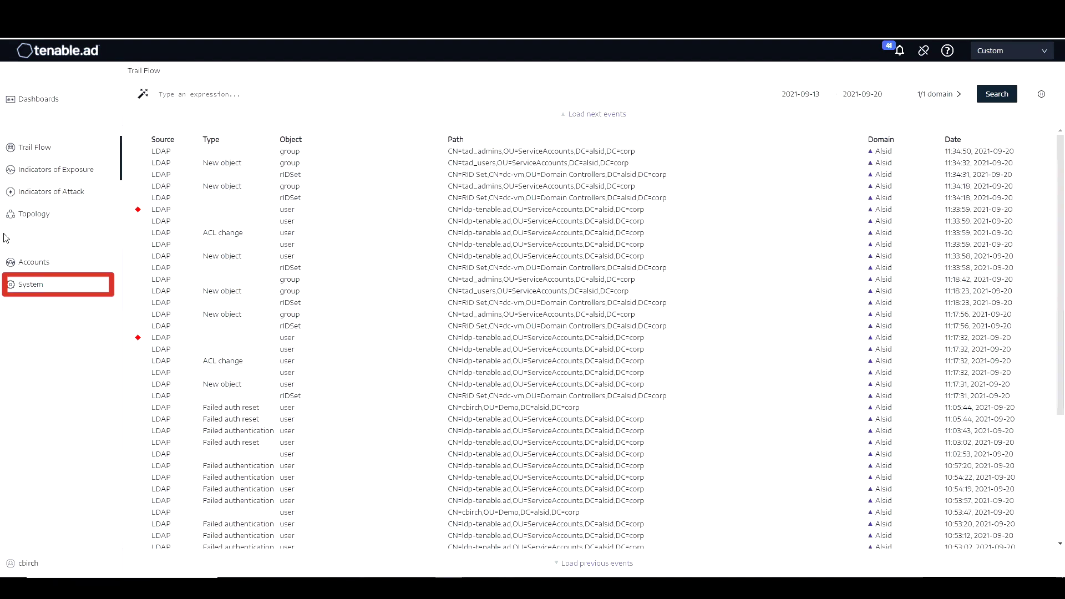
left_click(46, 288)
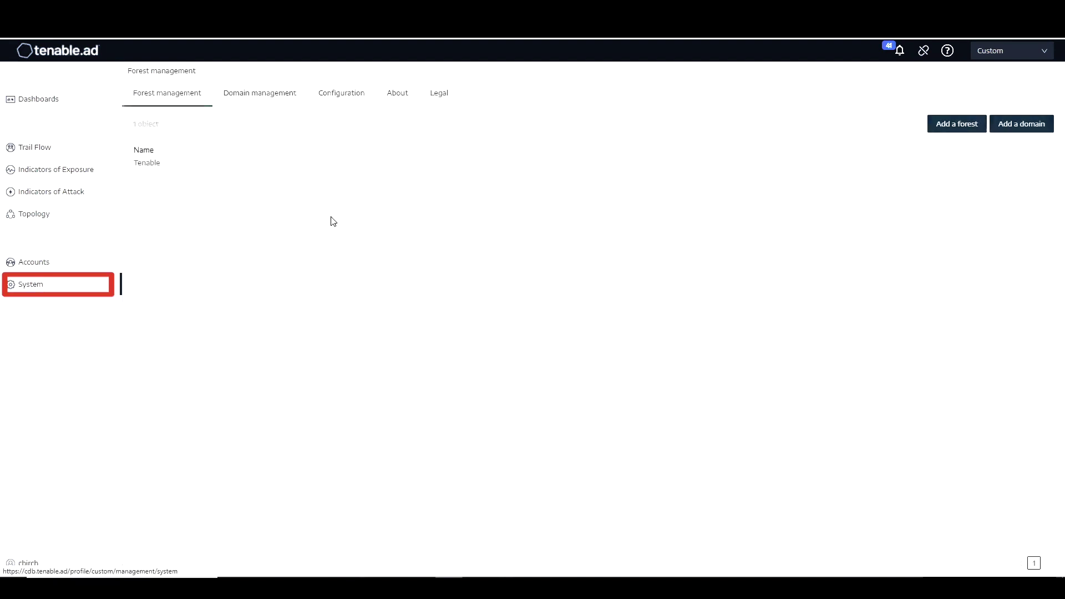
left_click(350, 96)
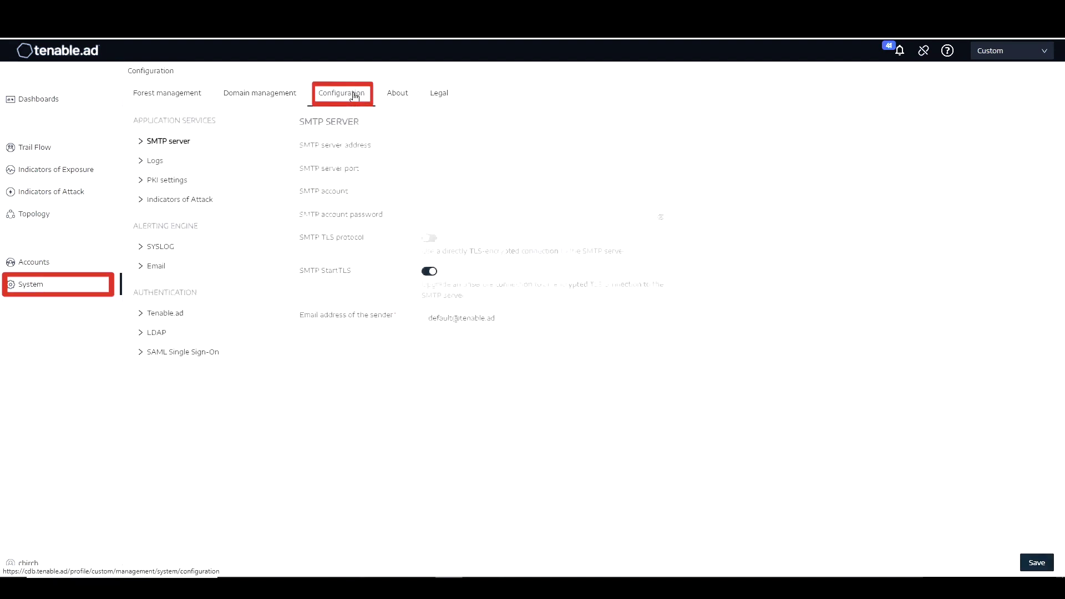
left_click(154, 334)
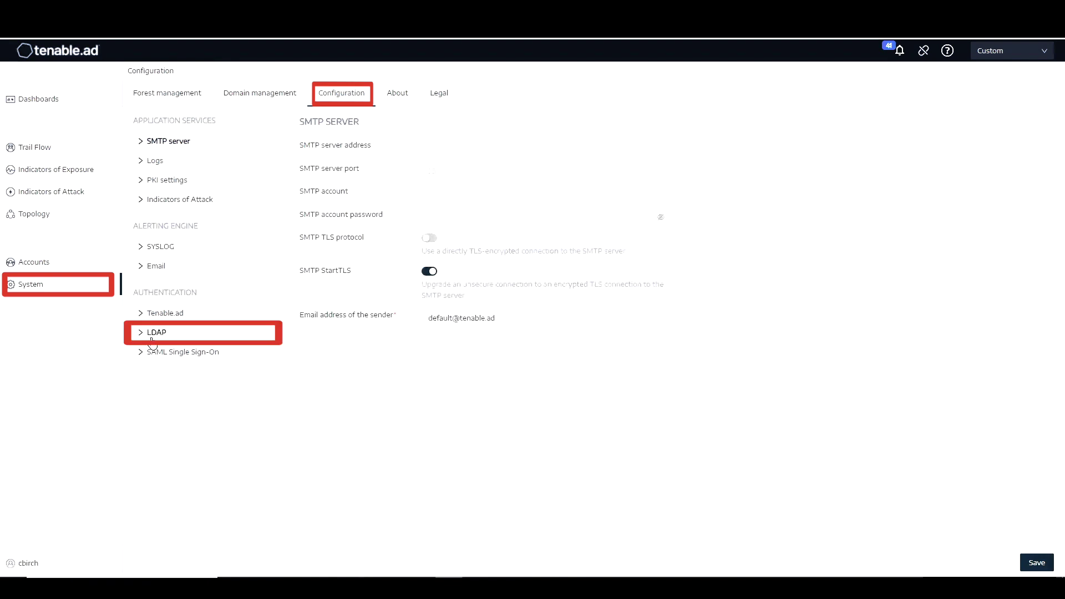
left_click(154, 332)
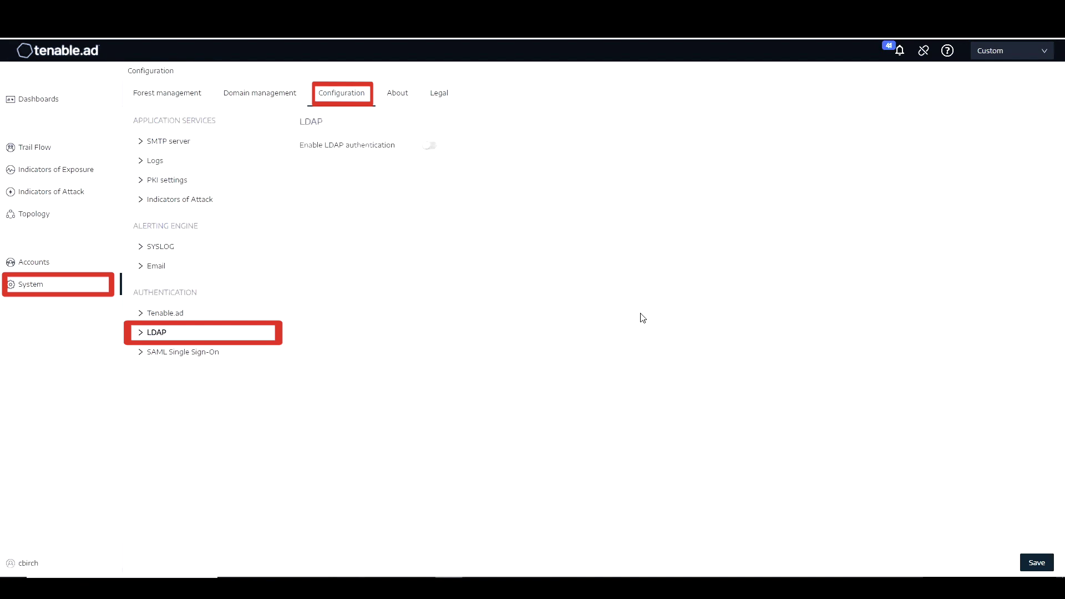
left_click(432, 146)
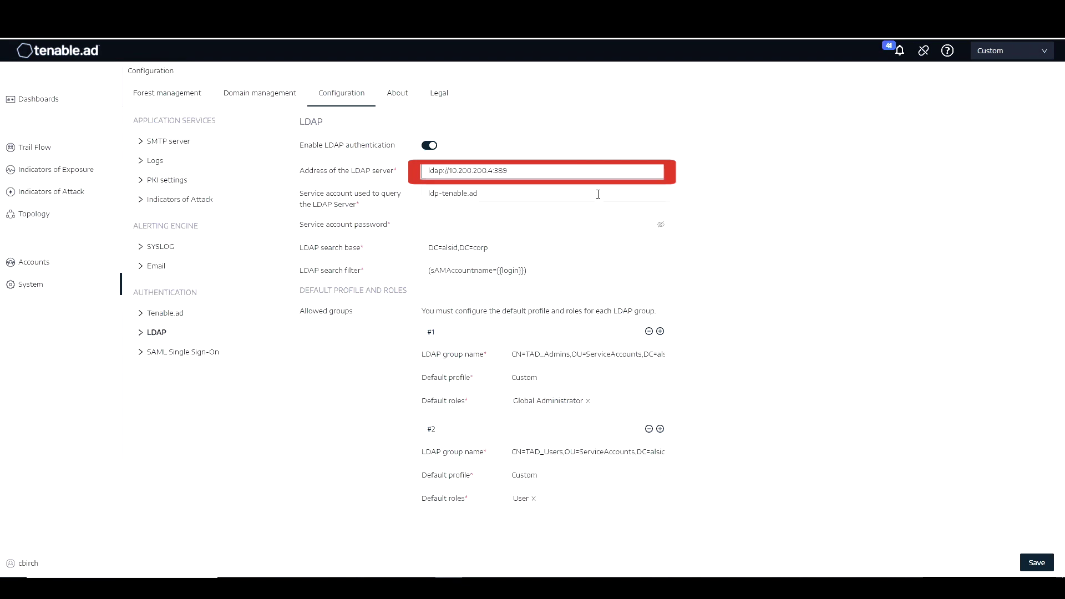
left_click(512, 195)
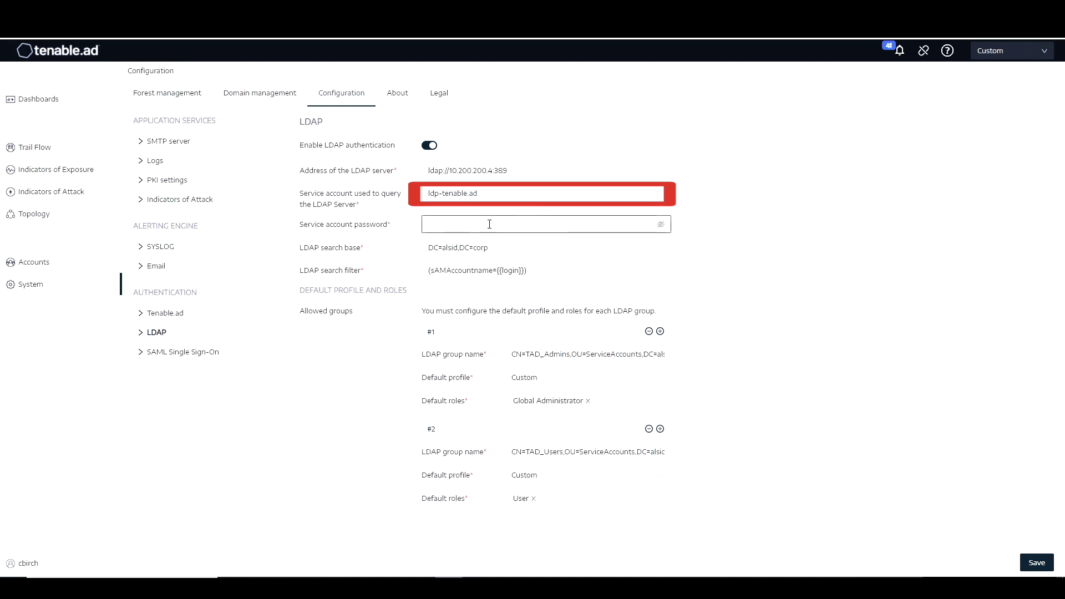
Enter the service account password and check the search base DC=alsid,DC=corp and search filter
left_click(491, 224)
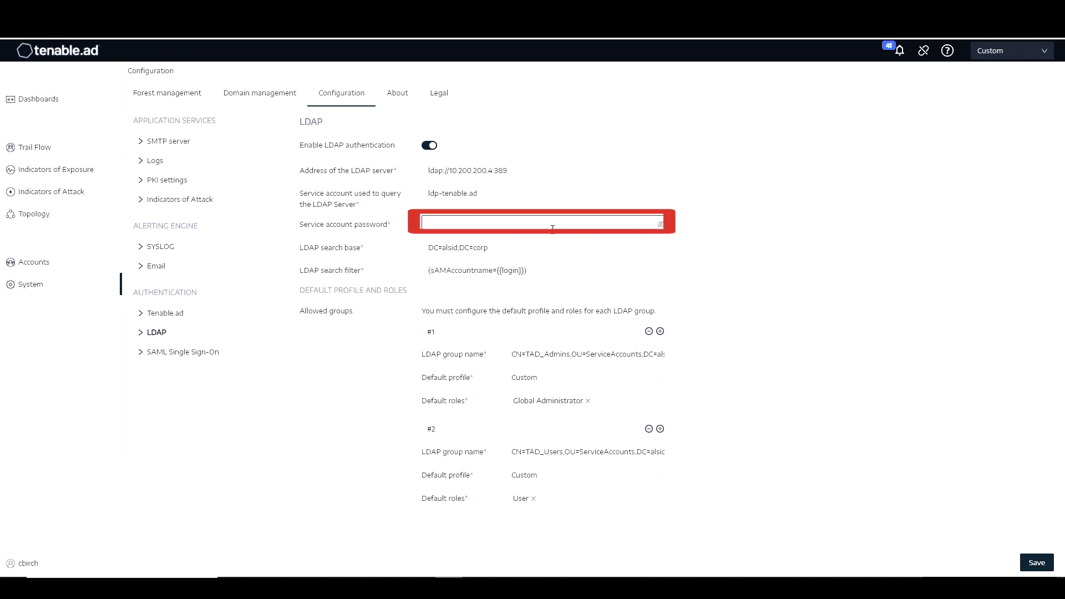
type("•")
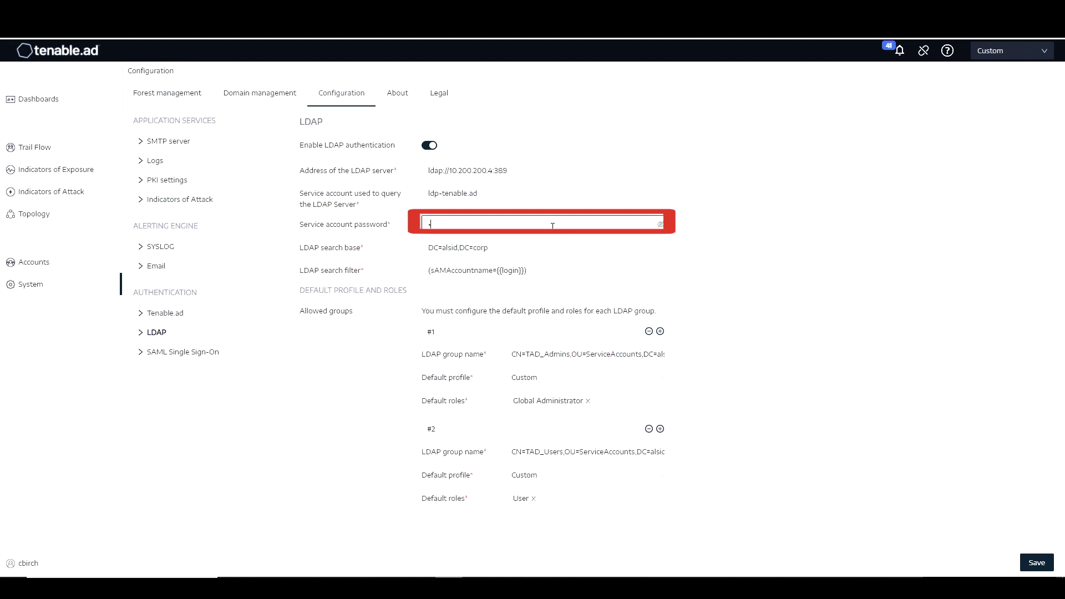
type("••••••••••")
left_click(571, 249)
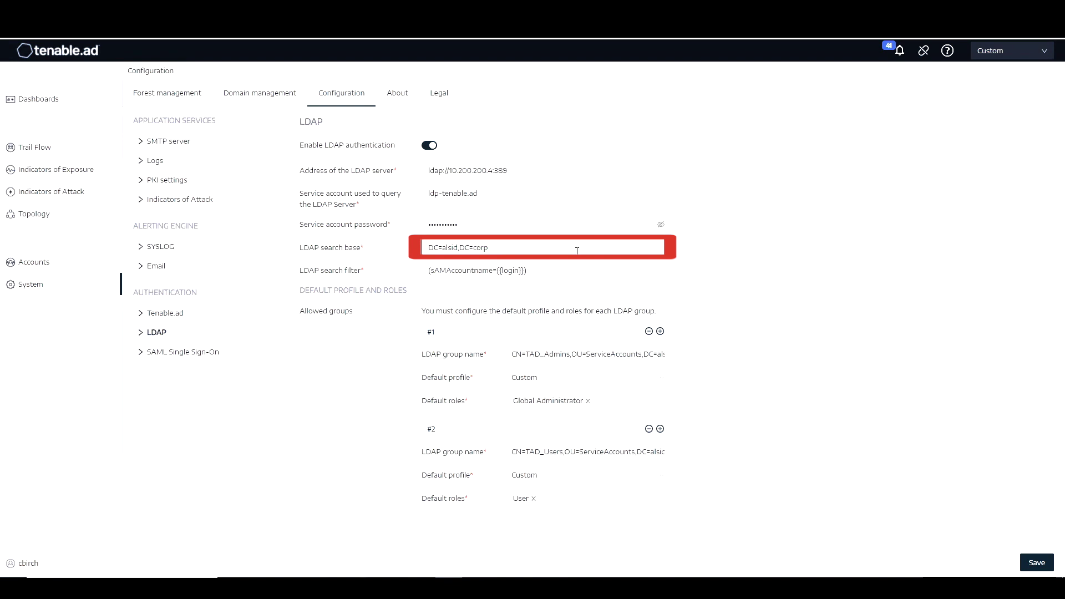
left_click(587, 269)
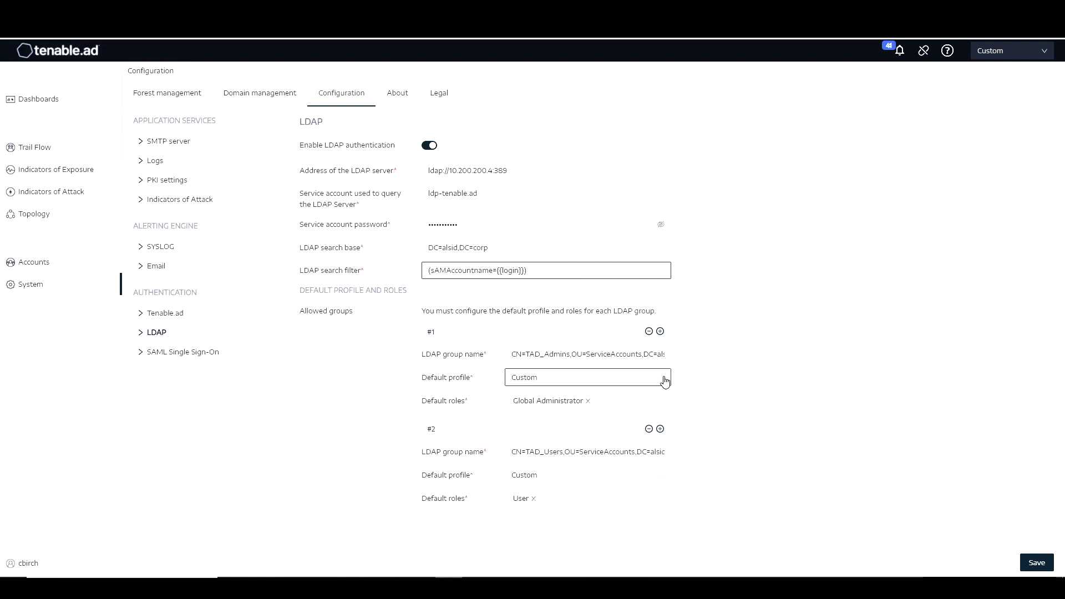
left_click(665, 381)
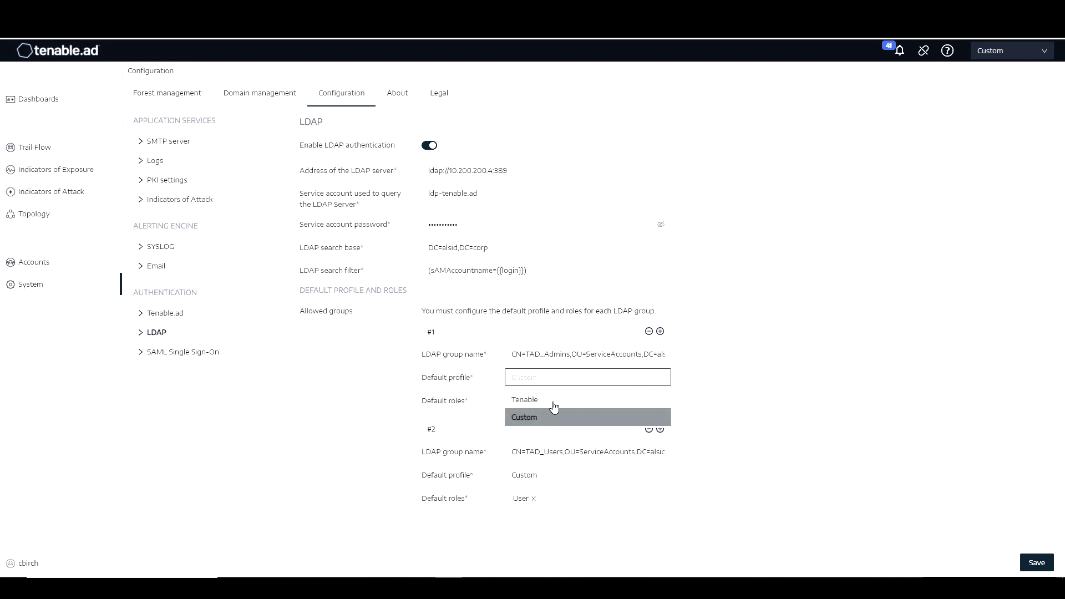
left_click(744, 401)
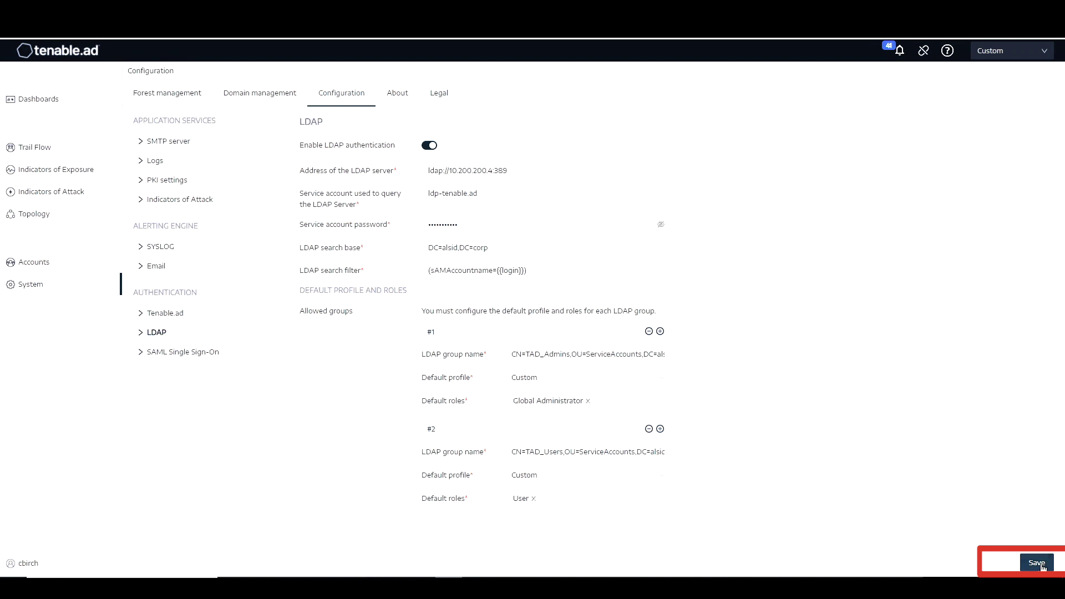
left_click(1036, 563)
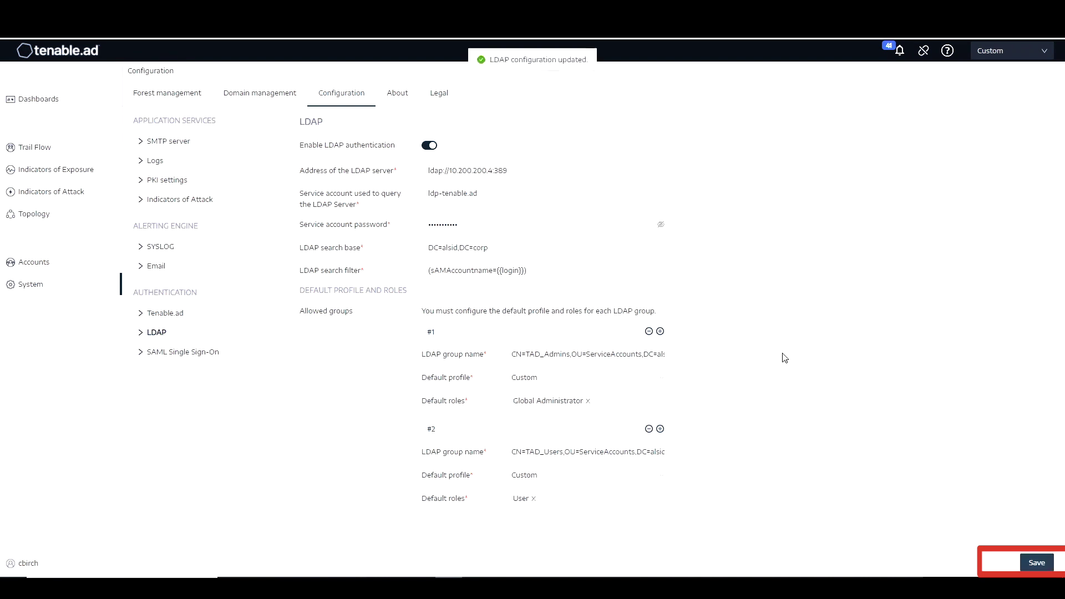
Log out of Tenable.ad and switch the login form to LDAP sign-in
left_click(36, 564)
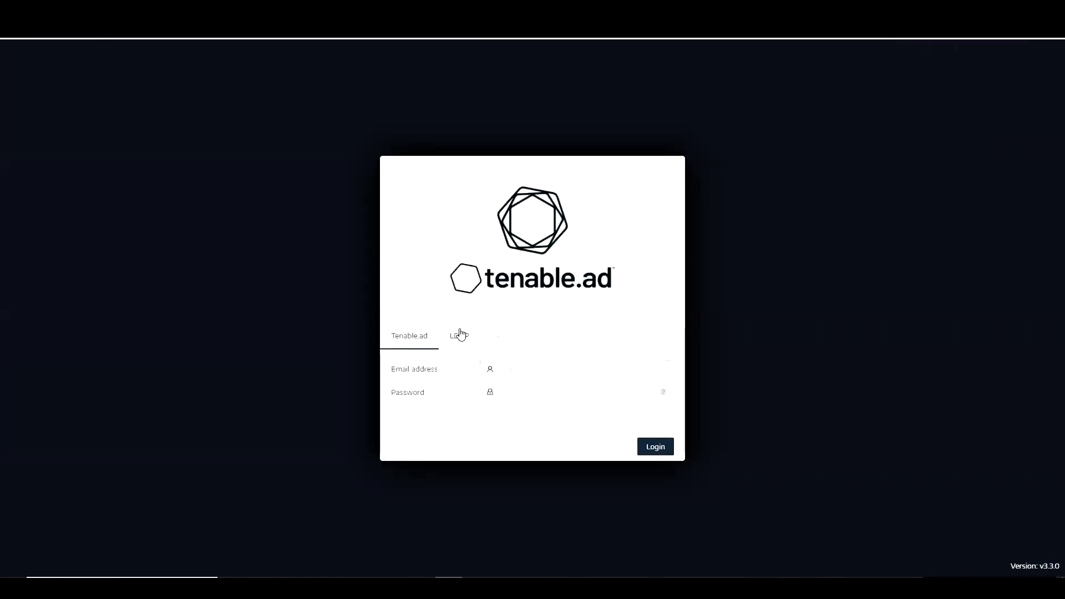
left_click(459, 336)
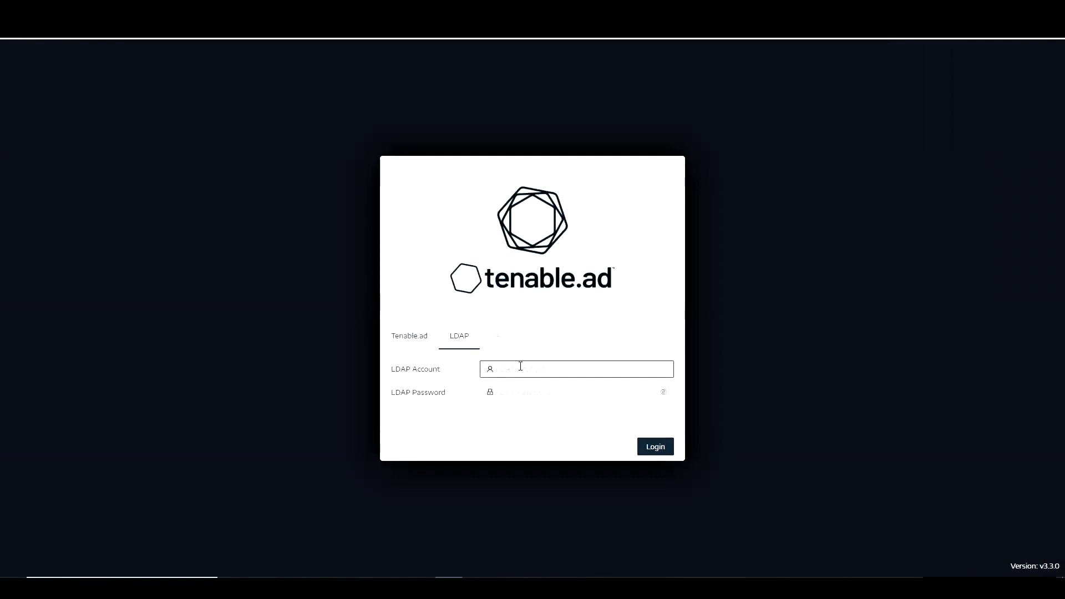
Log in through LDAP with the member user's account name and password
key("Tab")
type("••••")
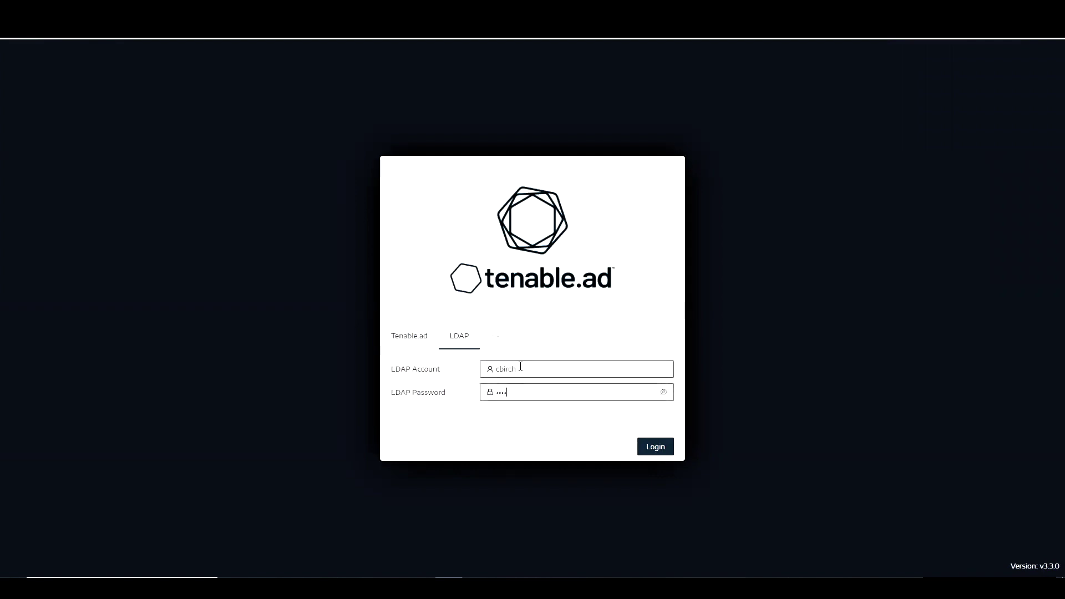
type("•••••")
key("Return")
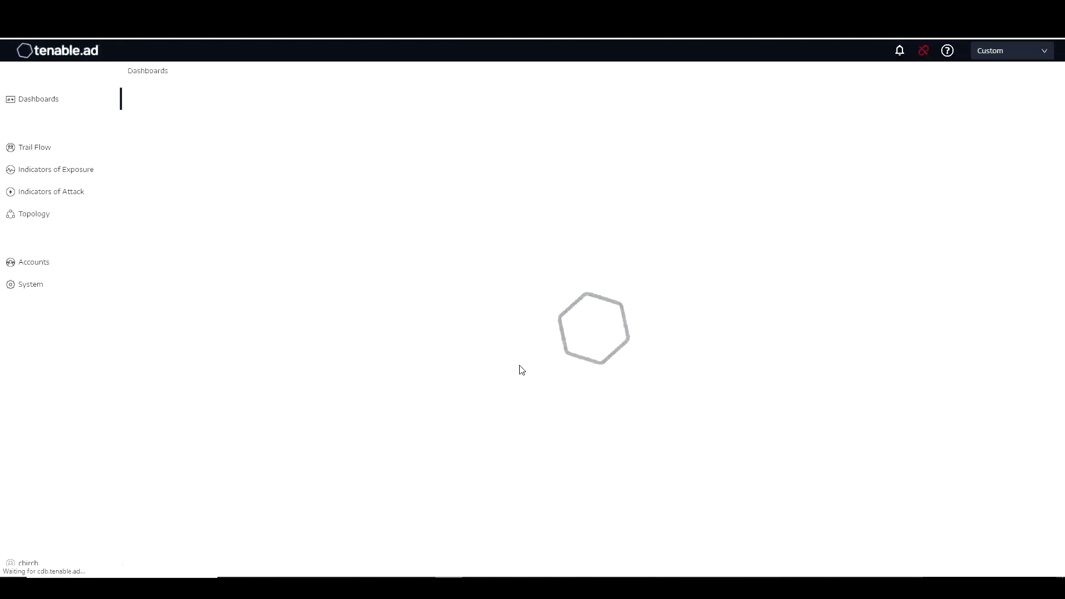